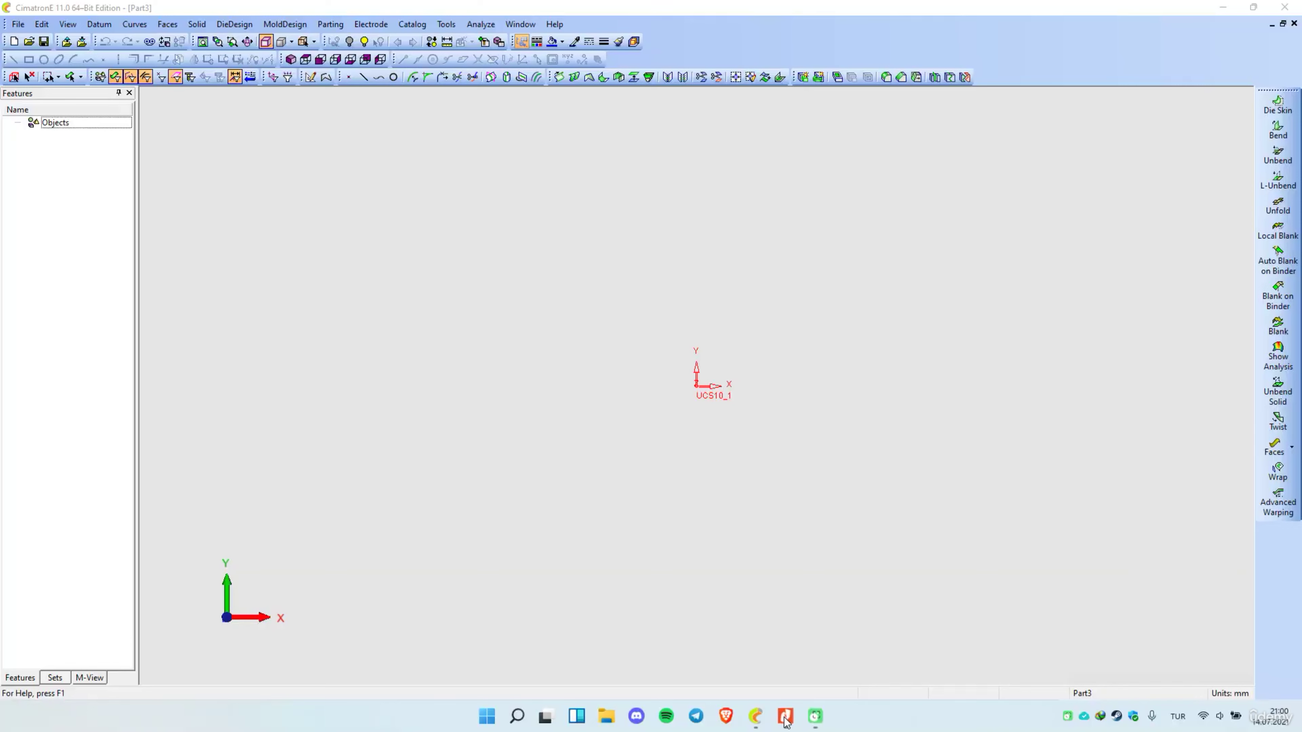
Step: Start a new sketch and draw a rectangle with one corner at the origin
{"action": "right_click", "coordinate": [585, 241]}
{"action": "left_click", "coordinate": [629, 254]}
{"action": "right_click", "coordinate": [607, 224]}
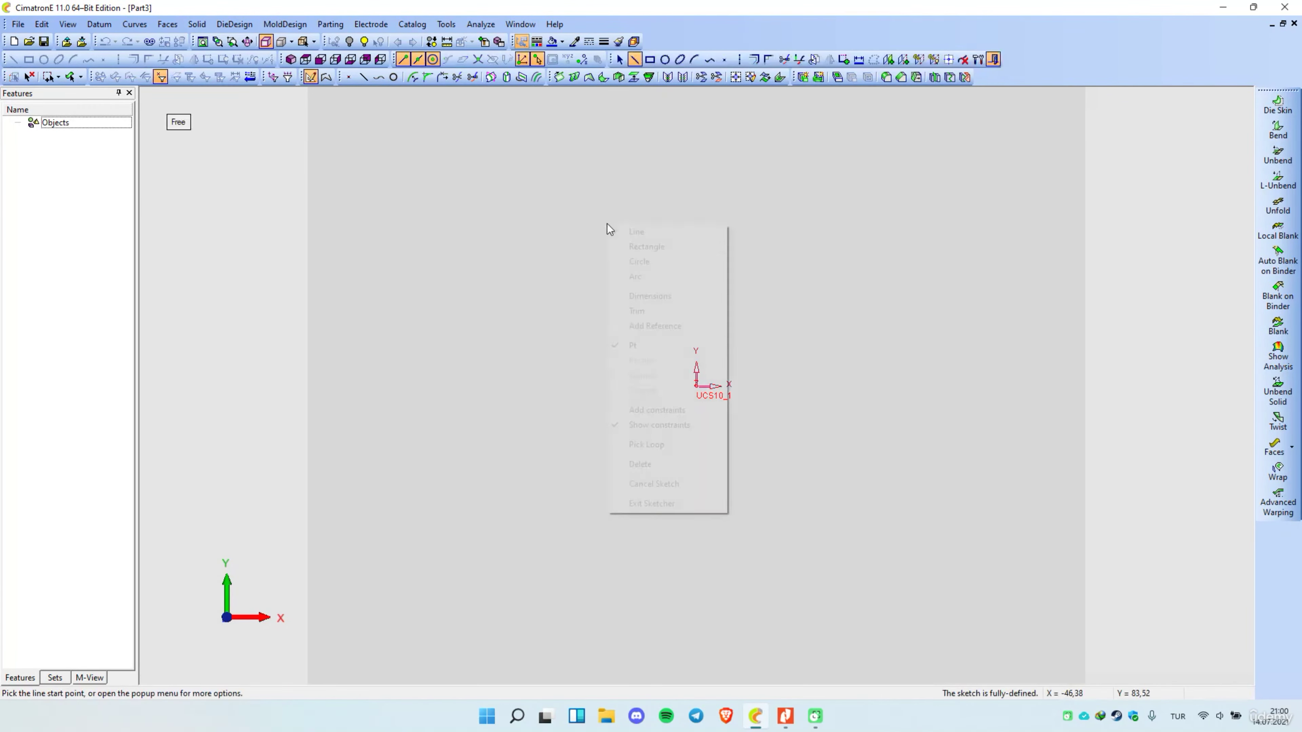
{"action": "left_click", "coordinate": [647, 247]}
{"action": "left_click", "coordinate": [696, 386]}
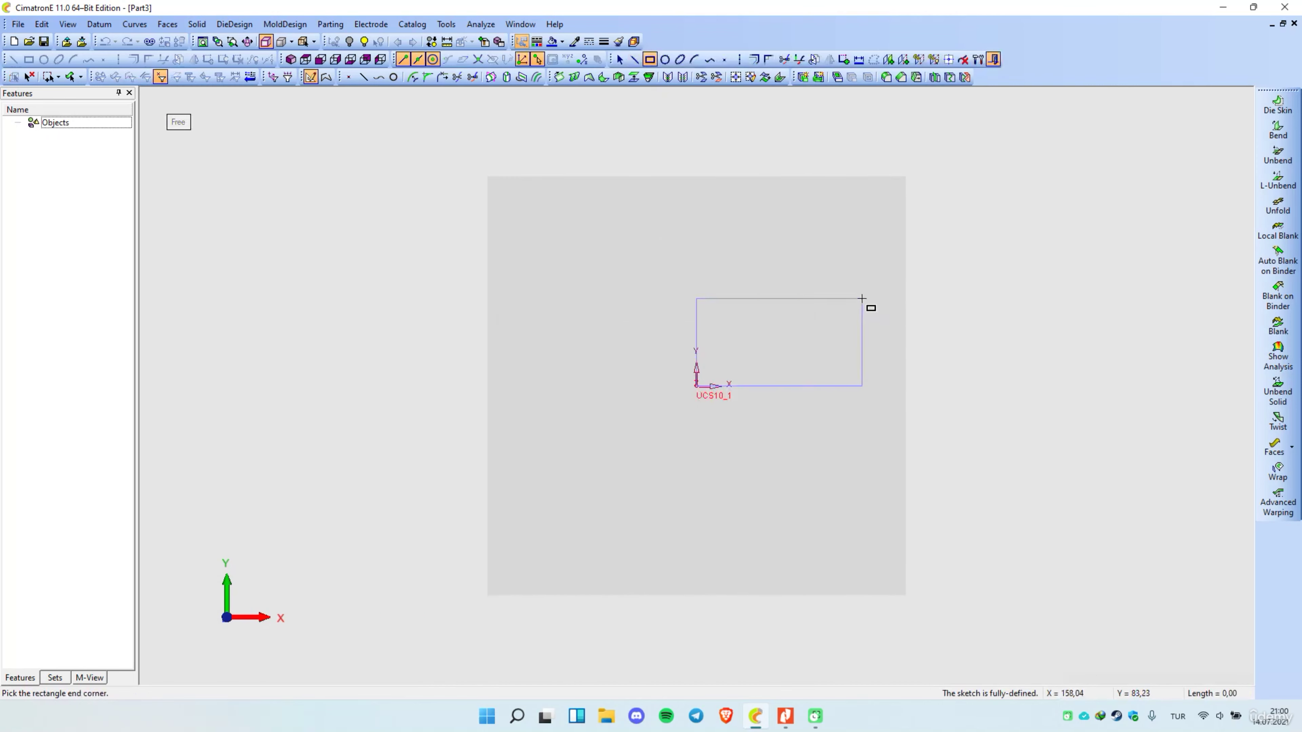
{"action": "left_click", "coordinate": [862, 298]}
Step: Dimension the rectangle 500 high and 950 wide
{"action": "right_click", "coordinate": [601, 254]}
{"action": "left_click", "coordinate": [628, 331]}
{"action": "left_click", "coordinate": [697, 343]}
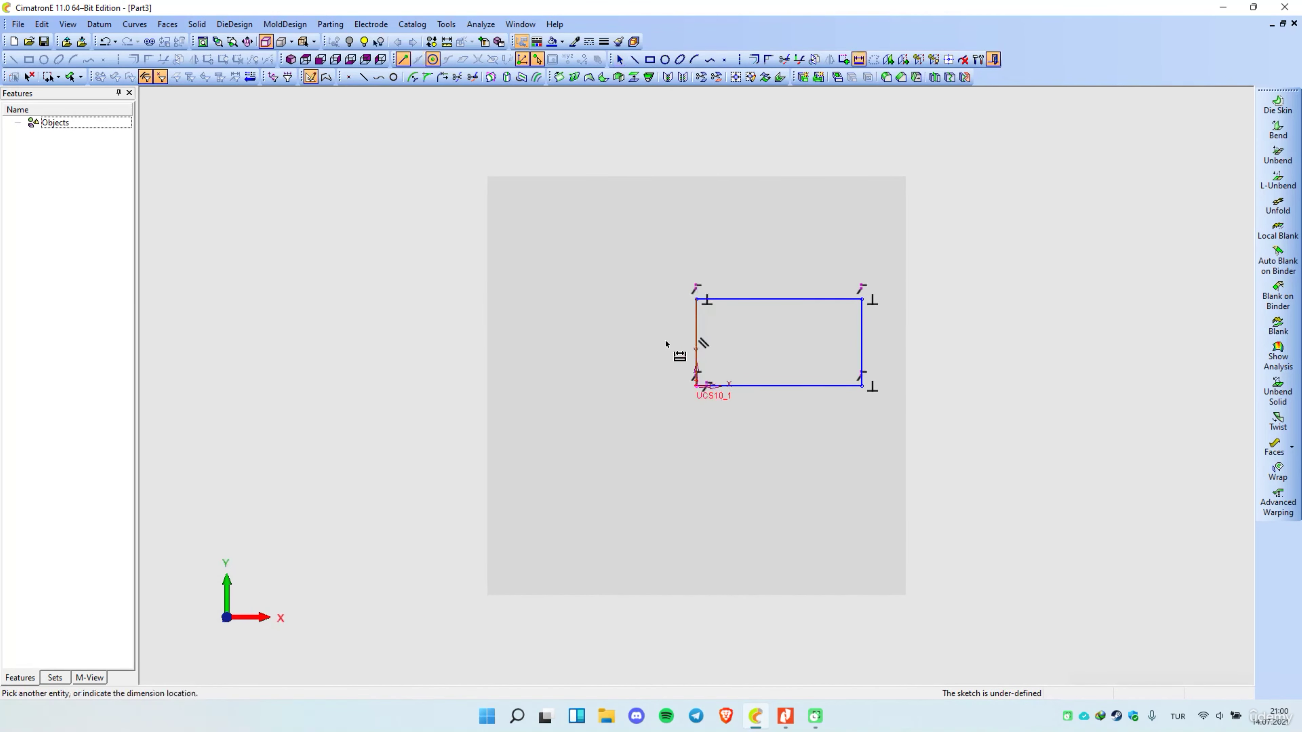
{"action": "type", "text": "500"}
{"action": "key", "text": "Return"}
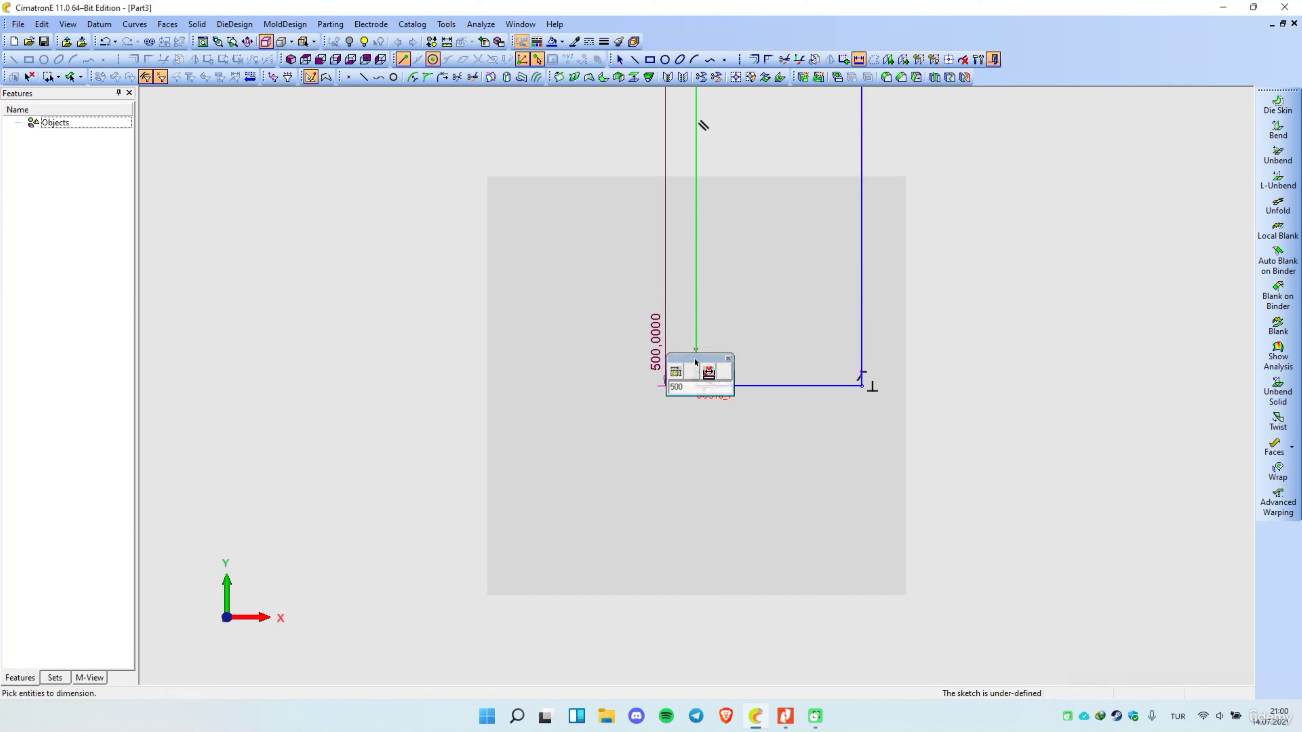
{"action": "left_click", "coordinate": [799, 388]}
{"action": "left_click", "coordinate": [792, 418]}
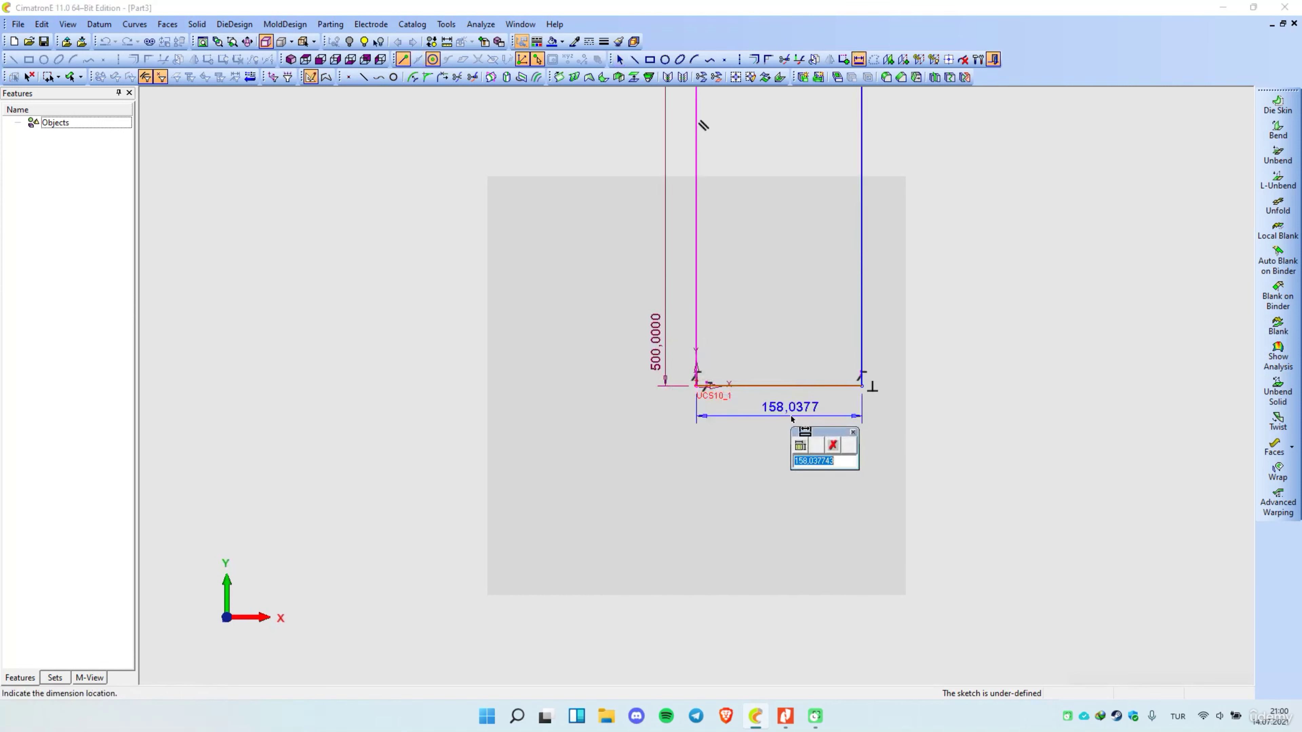
{"action": "type", "text": "950"}
{"action": "key", "text": "Return"}
{"action": "scroll", "coordinate": [551, 433], "scroll_direction": "down", "scroll_amount": 3}
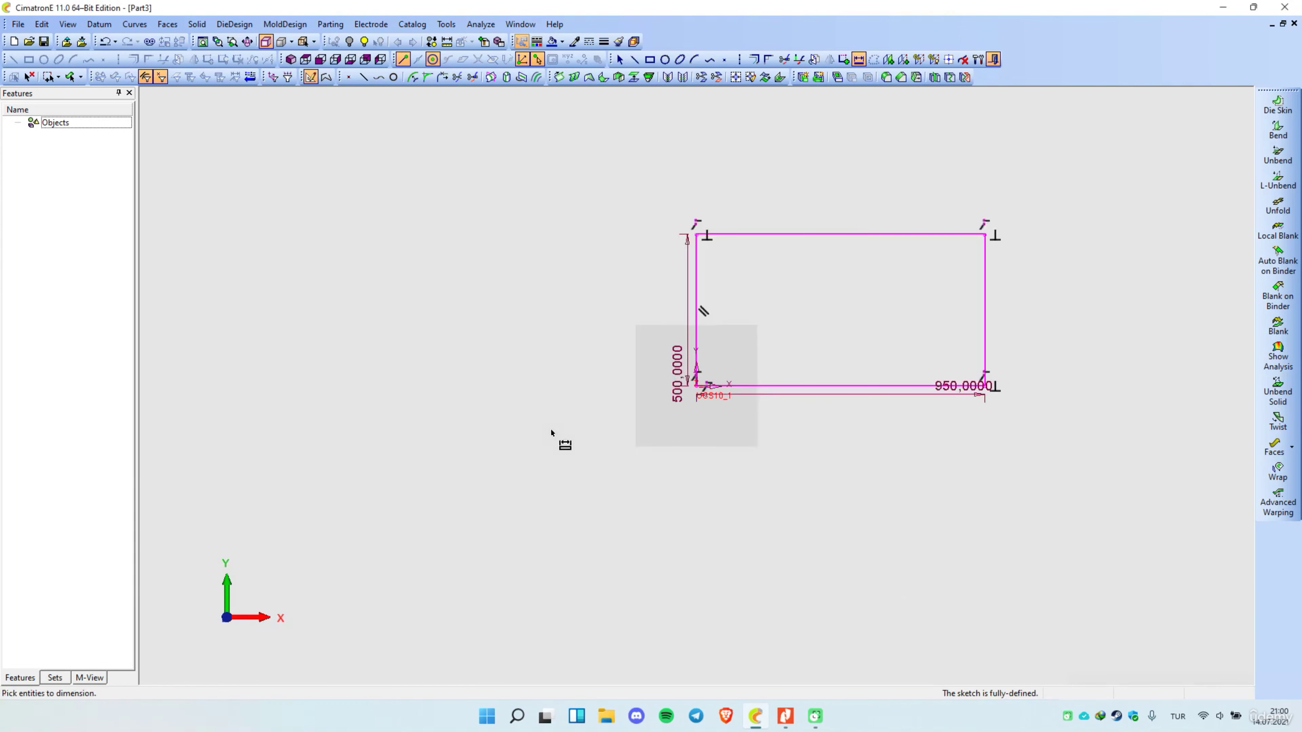
{"action": "scroll", "coordinate": [996, 282], "scroll_direction": "up", "scroll_amount": 3}
Step: Hide constraint symbols and draw a three-segment step rising from the bottom edge
{"action": "right_click", "coordinate": [609, 343]}
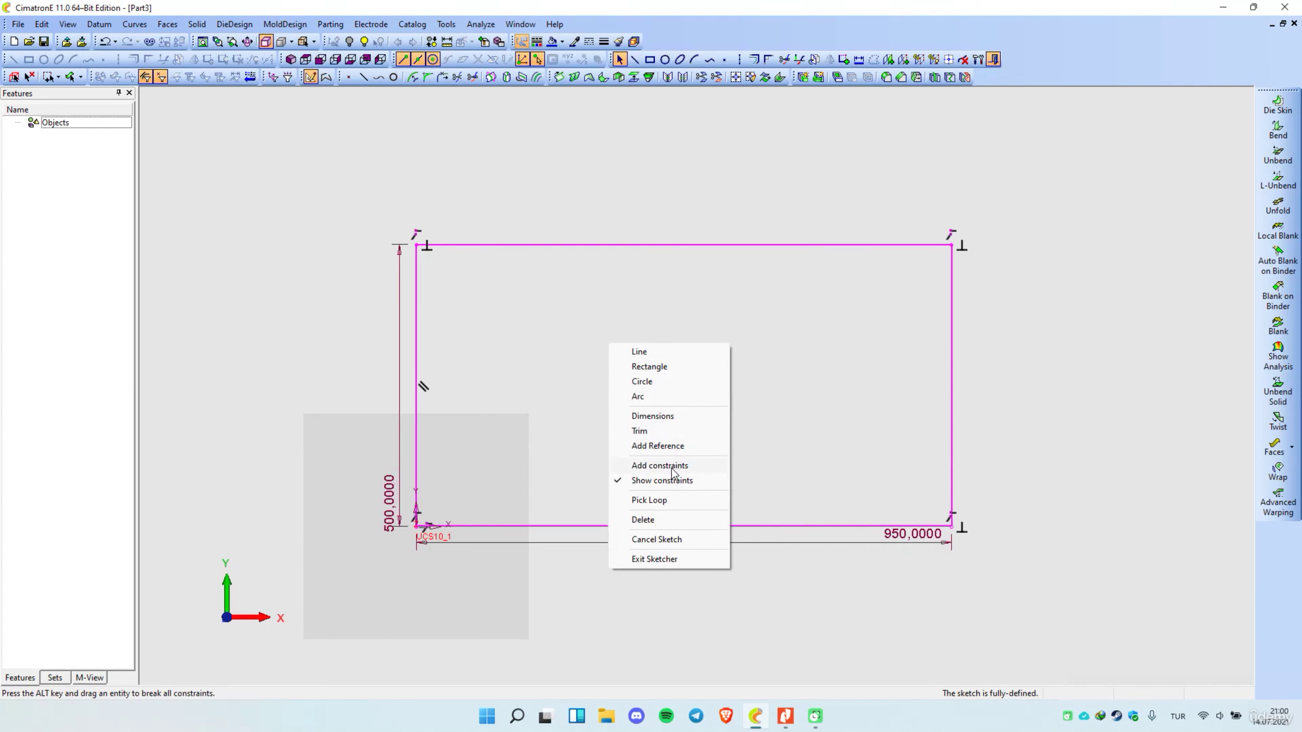
{"action": "left_click", "coordinate": [667, 483]}
{"action": "right_click", "coordinate": [650, 352]}
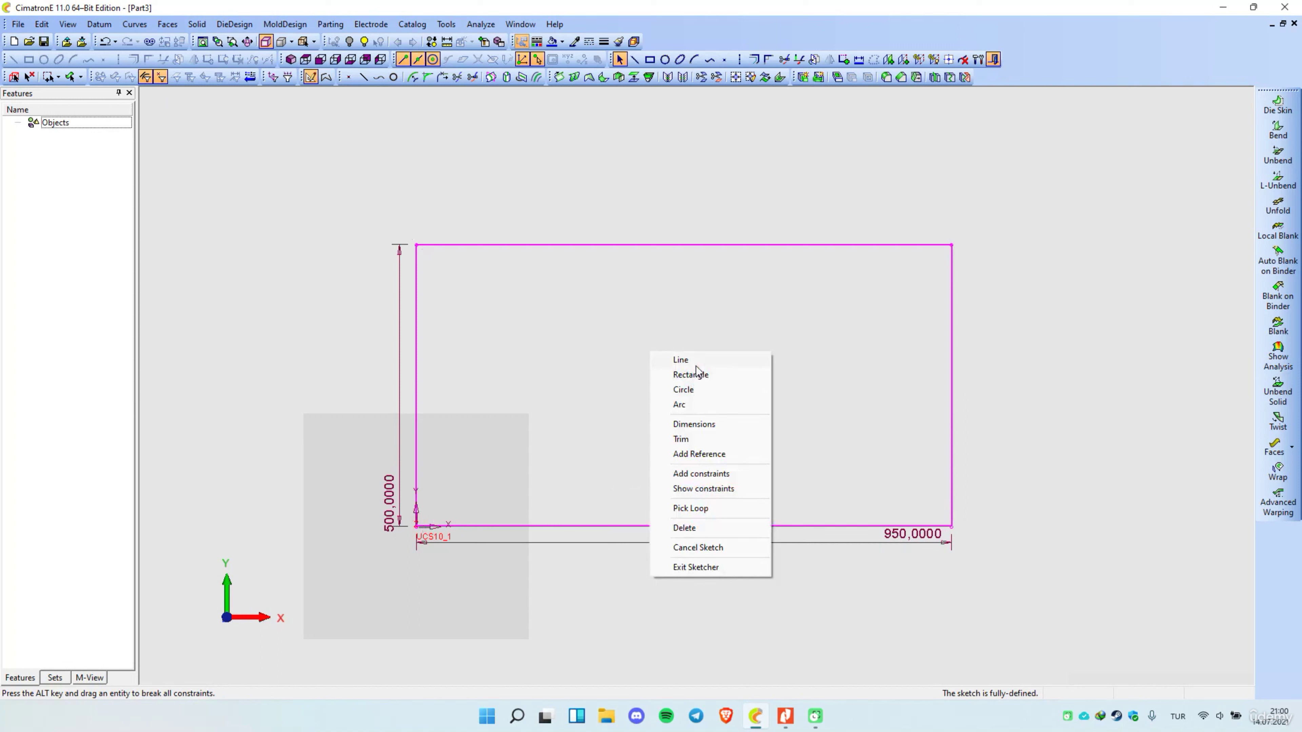
{"action": "left_click", "coordinate": [682, 360]}
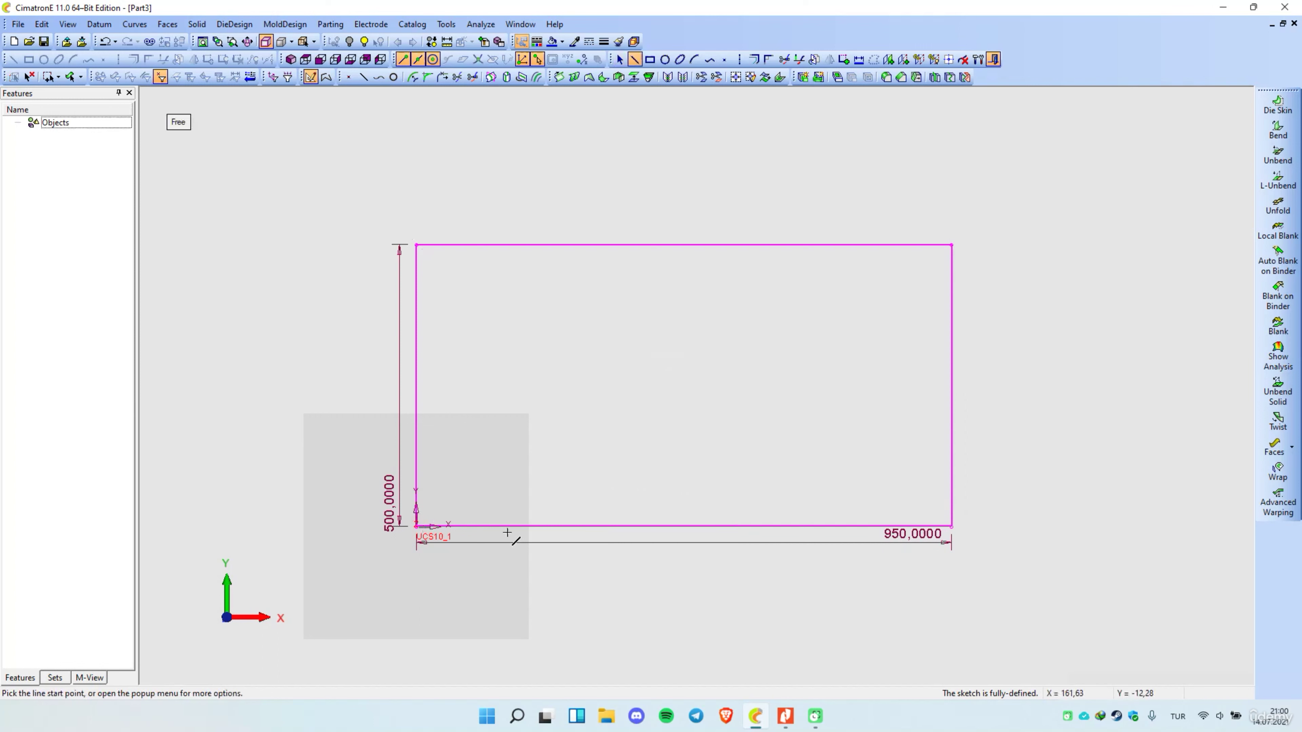
{"action": "left_click", "coordinate": [515, 526]}
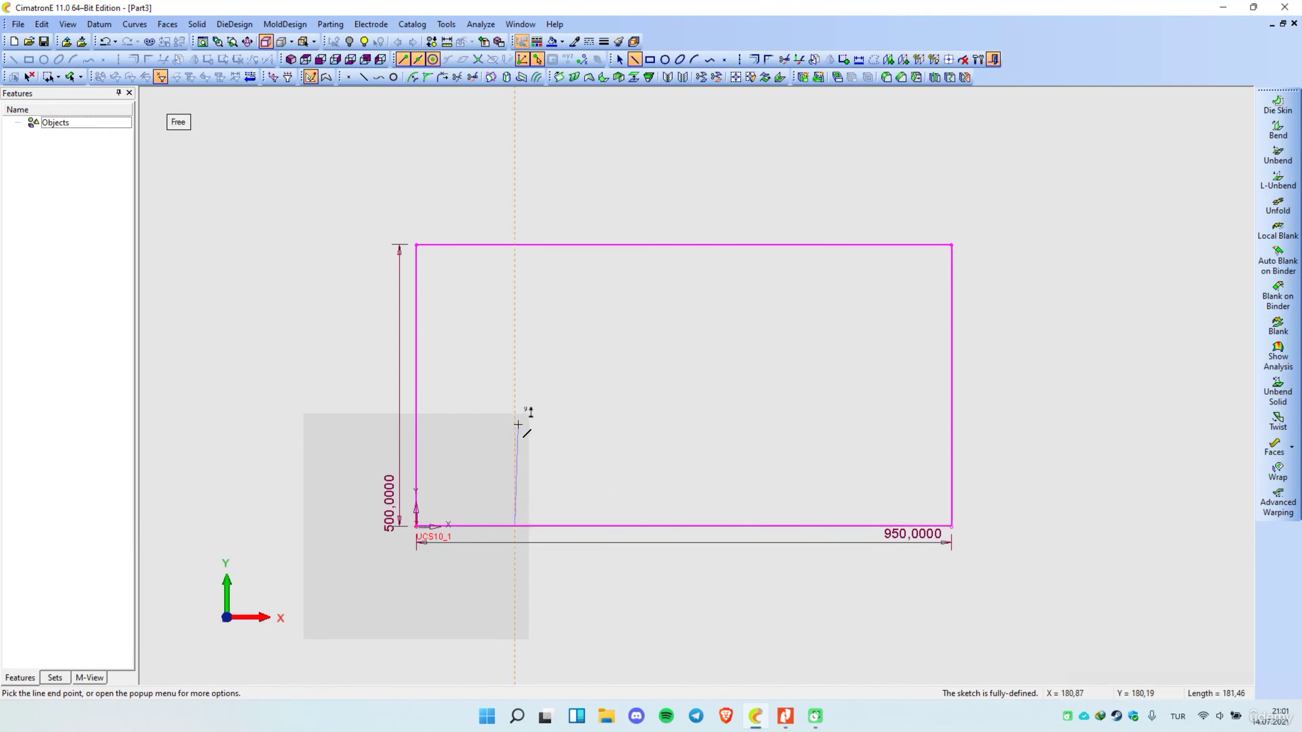
{"action": "left_click", "coordinate": [514, 431]}
{"action": "left_click", "coordinate": [765, 431]}
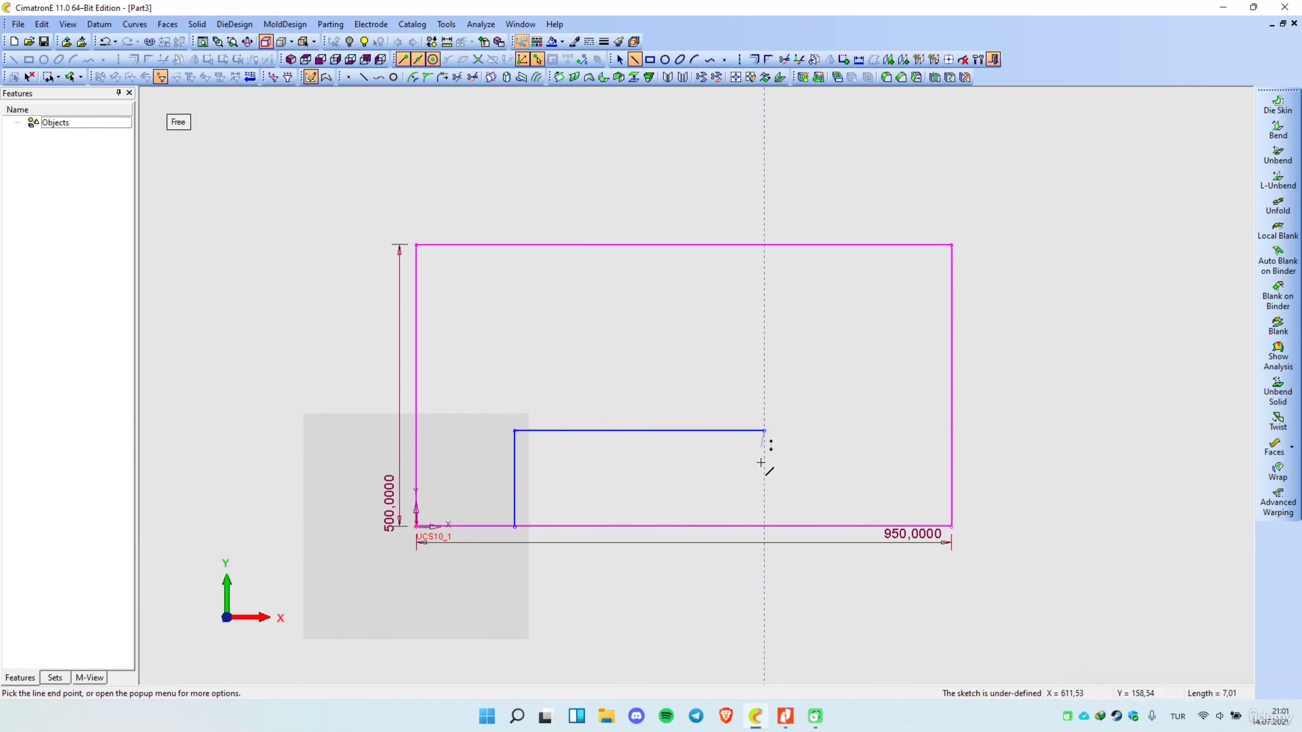
{"action": "left_click", "coordinate": [764, 526]}
{"action": "middle_click", "coordinate": [800, 464]}
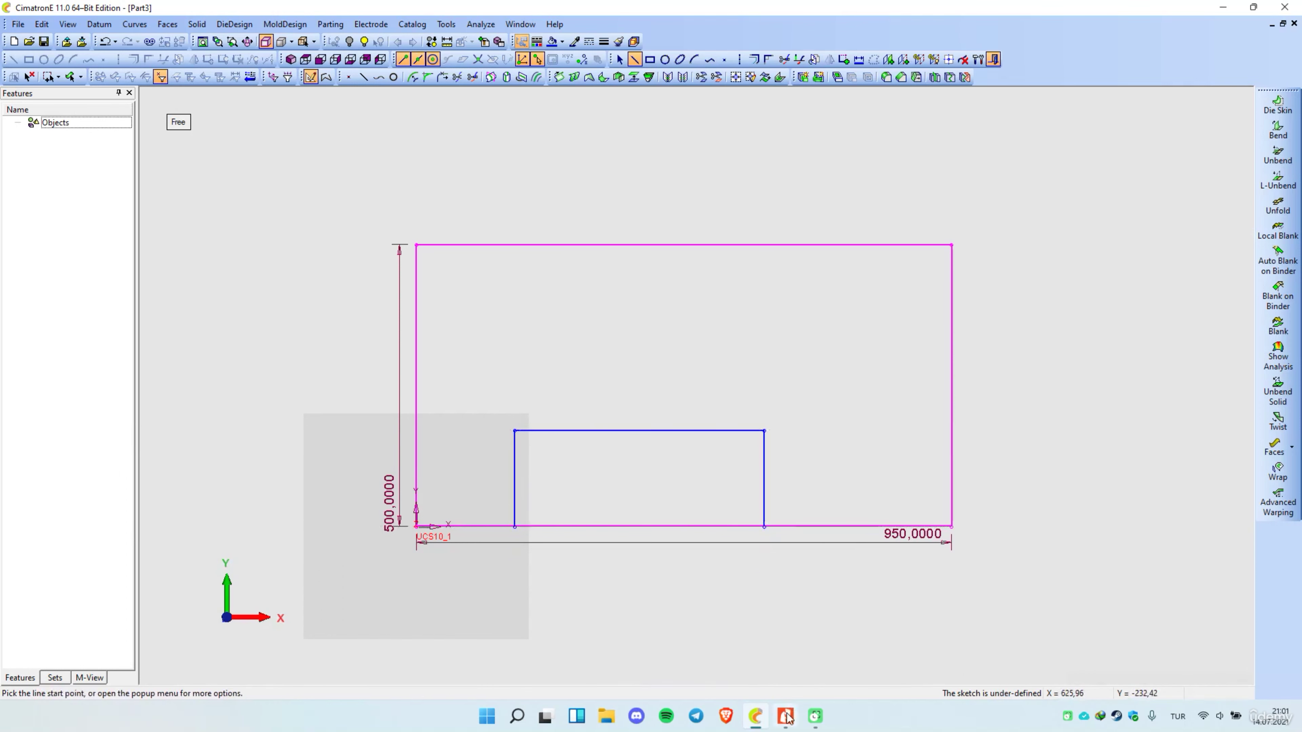
Step: Draw an L-shaped line hanging down from the rectangle's top edge
{"action": "left_click", "coordinate": [529, 246]}
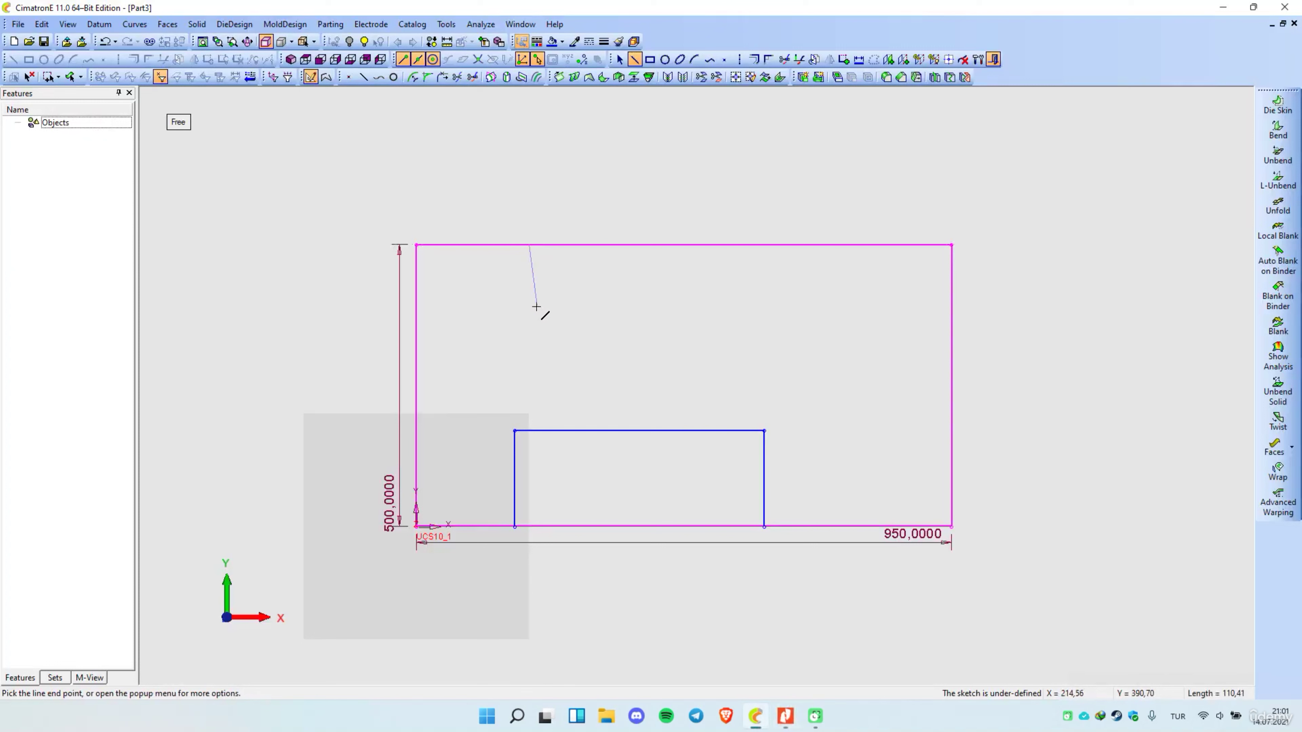
{"action": "left_click", "coordinate": [529, 311]}
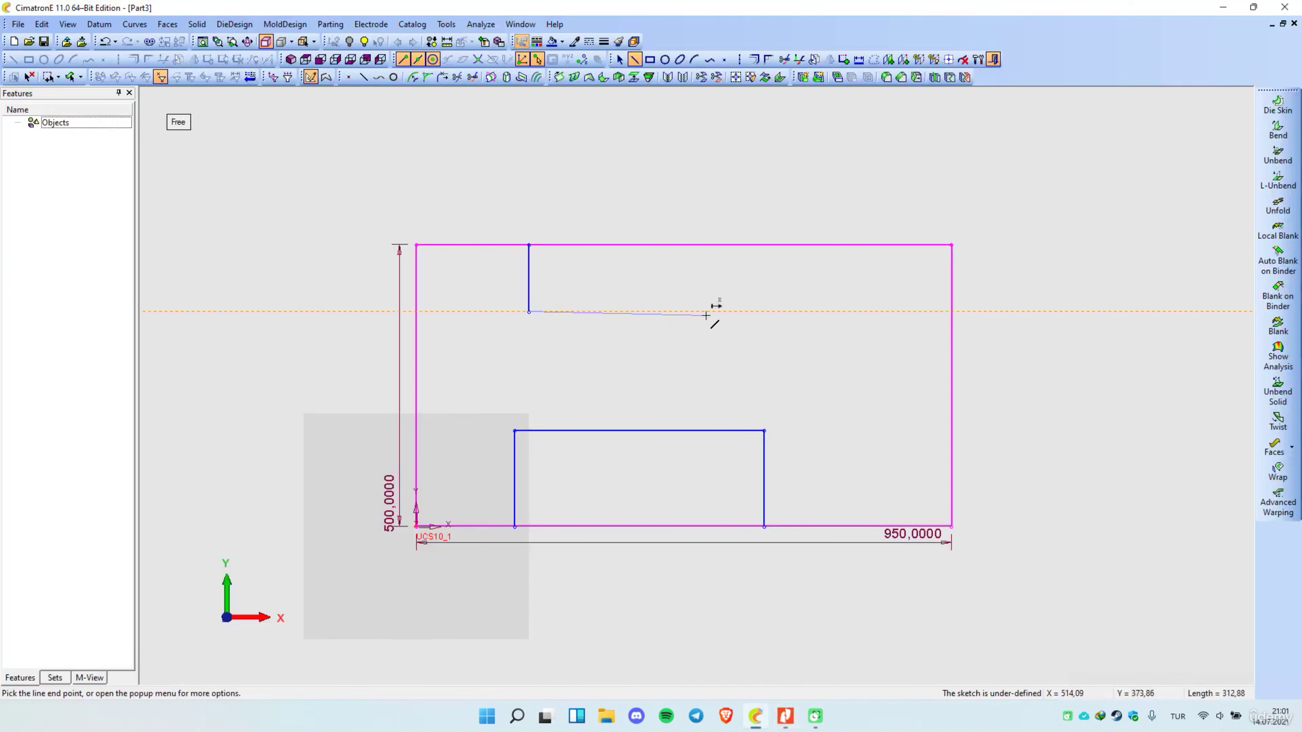
{"action": "left_click", "coordinate": [656, 311]}
{"action": "middle_click", "coordinate": [692, 293]}
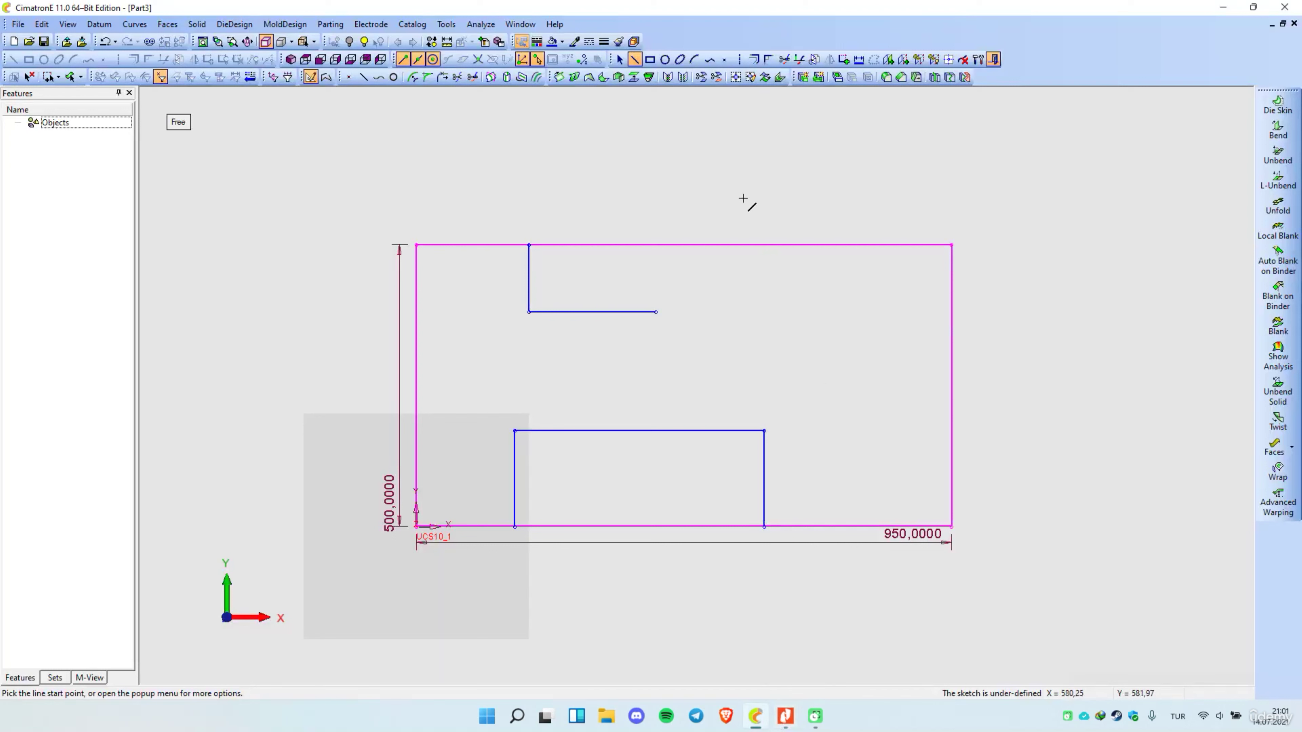
{"action": "key", "text": "Escape"}
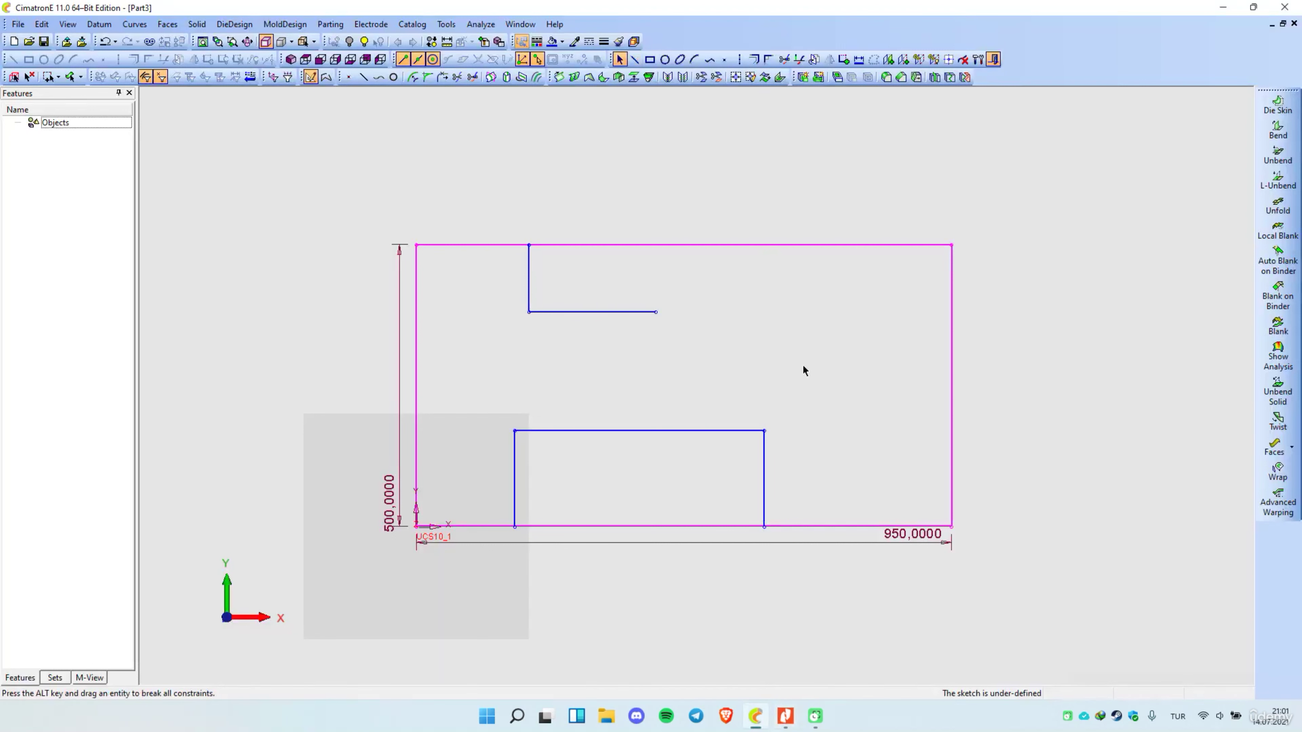
Step: Dimension the step's left side 200 from the rectangle's left edge
{"action": "right_click", "coordinate": [804, 370]}
{"action": "left_click", "coordinate": [834, 430]}
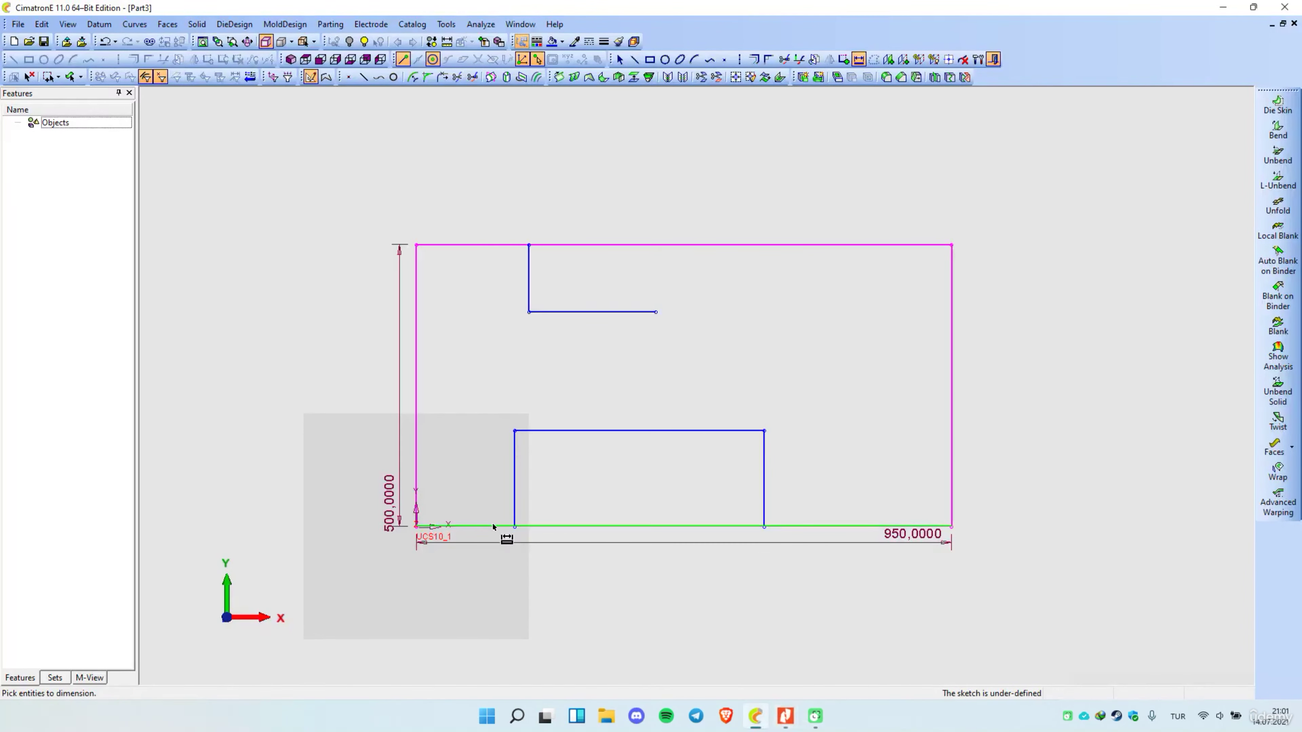
{"action": "left_click", "coordinate": [515, 490]}
{"action": "left_click", "coordinate": [416, 508]}
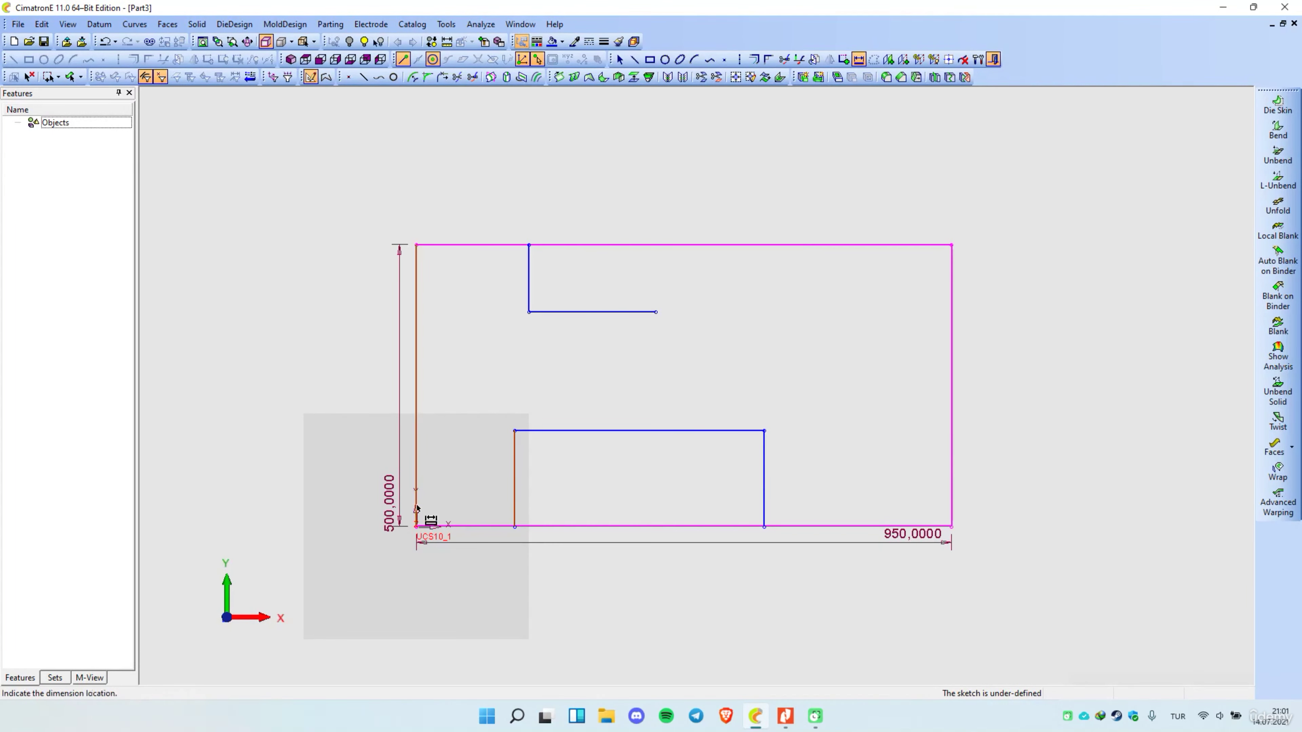
{"action": "left_click", "coordinate": [459, 577]}
{"action": "type", "text": "200"}
{"action": "key", "text": "Return"}
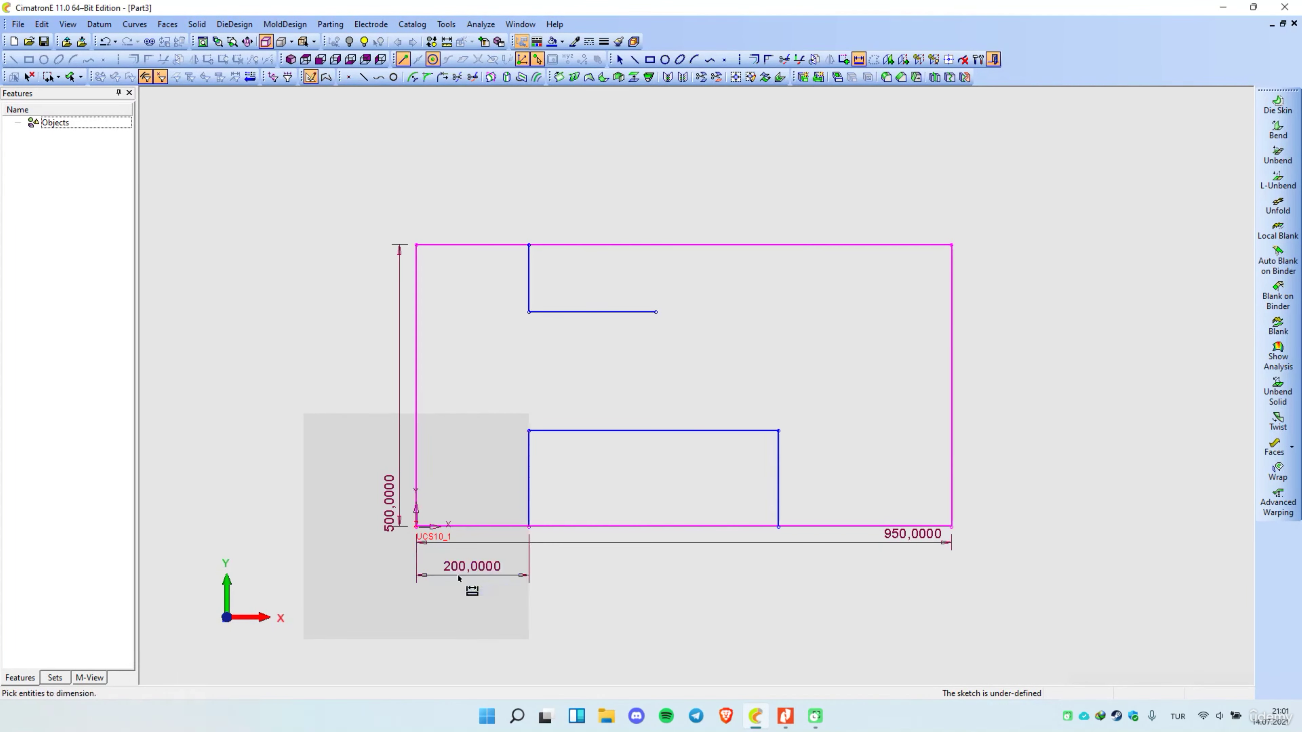
Step: Set the step's height to 100 and its width to 550
{"action": "left_click", "coordinate": [524, 508]}
{"action": "type", "text": "100"}
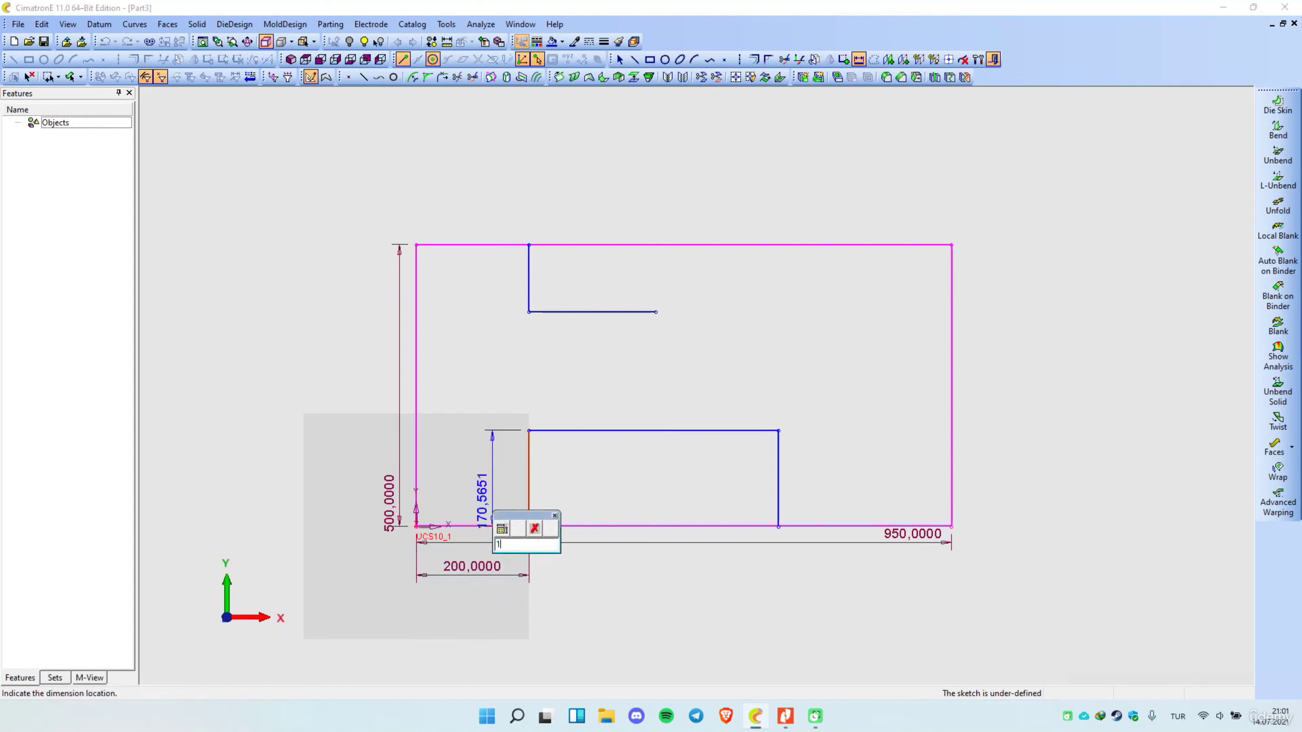
{"action": "key", "text": "Return"}
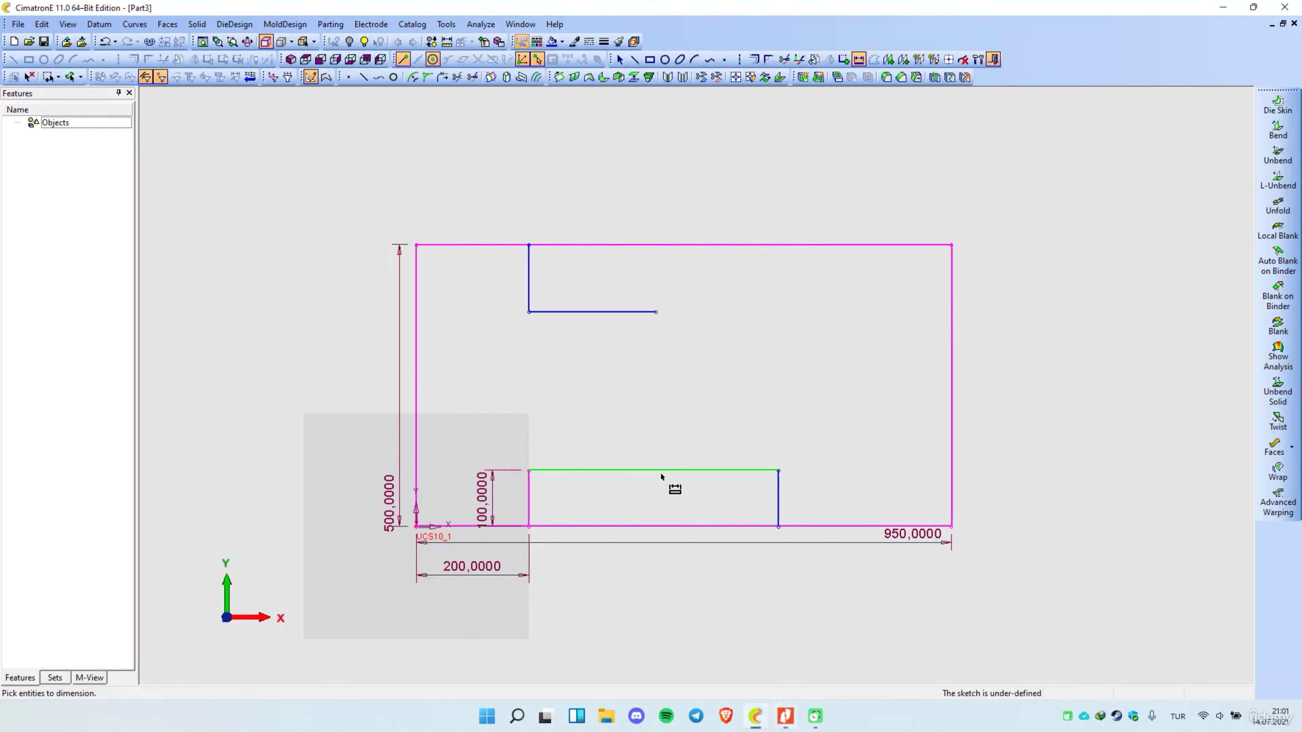
{"action": "left_click", "coordinate": [659, 470]}
{"action": "left_click", "coordinate": [702, 444]}
{"action": "type", "text": "550"}
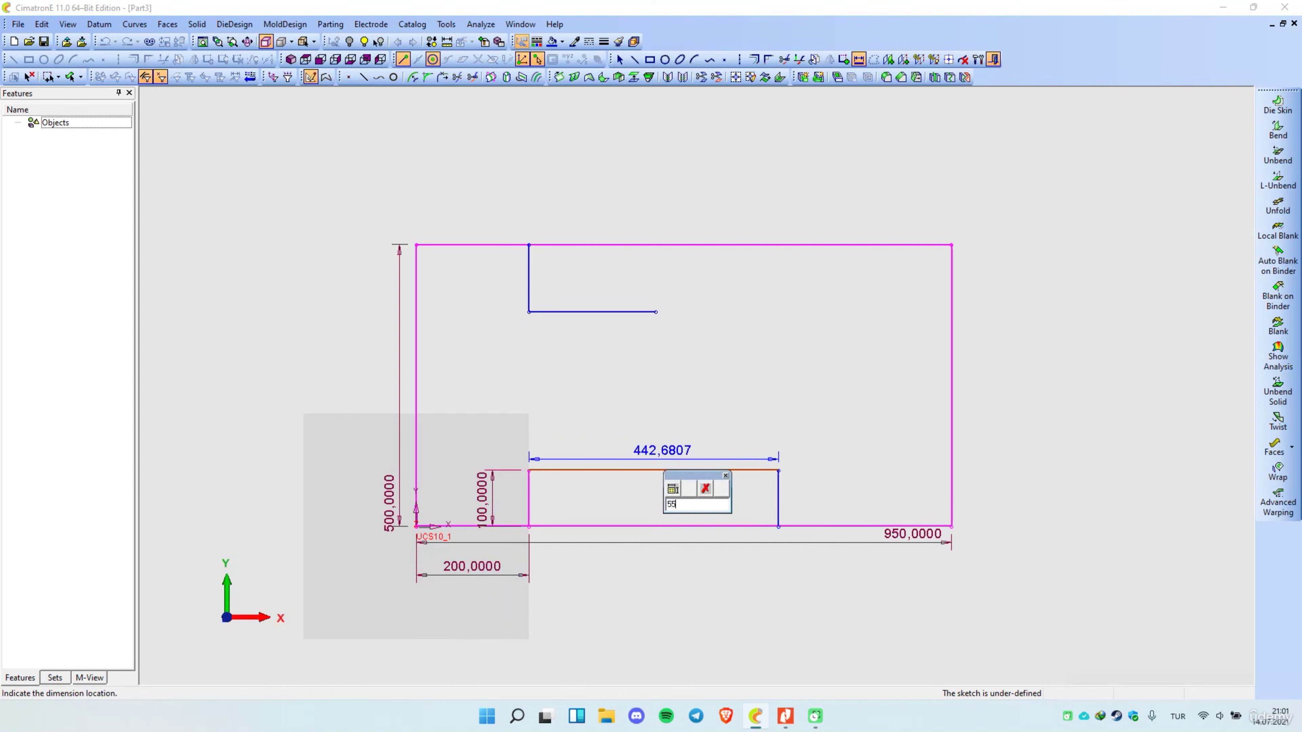
{"action": "key", "text": "Return"}
Step: Trim away the bottom edge segment beneath the step
{"action": "right_click", "coordinate": [712, 568]}
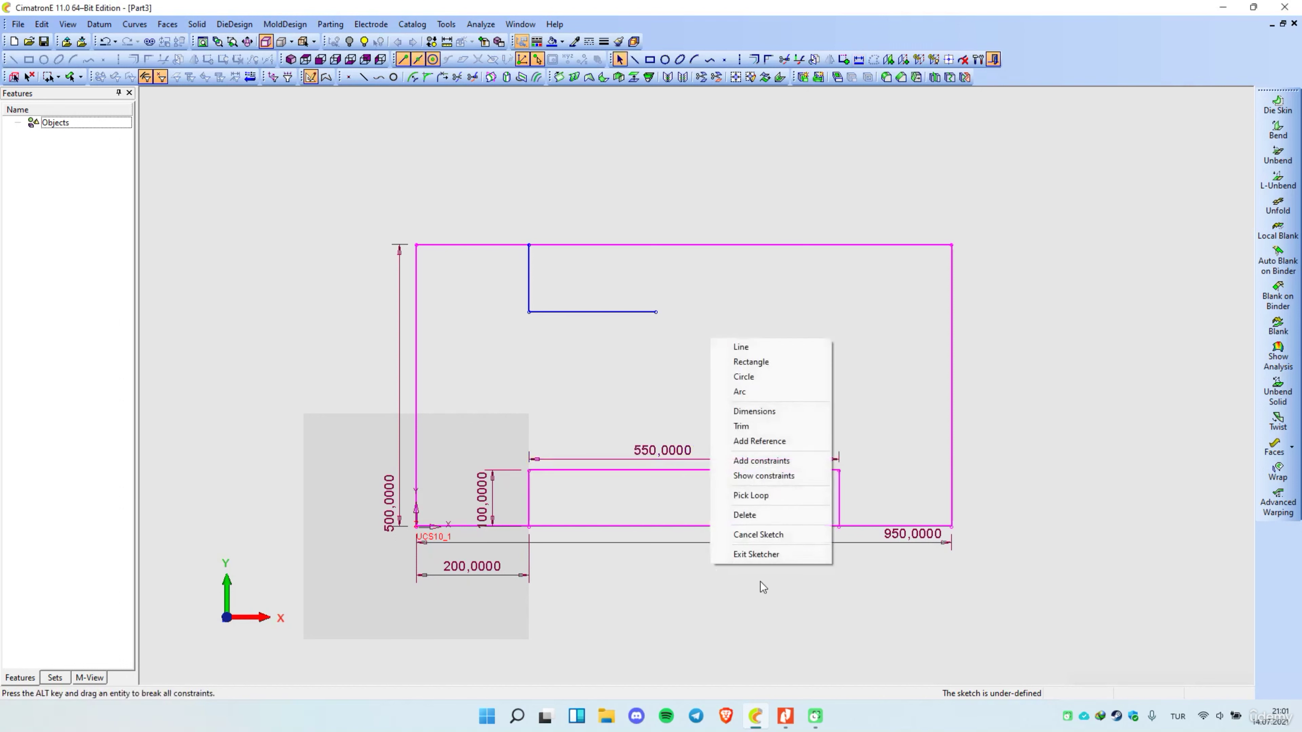
{"action": "left_click", "coordinate": [757, 436]}
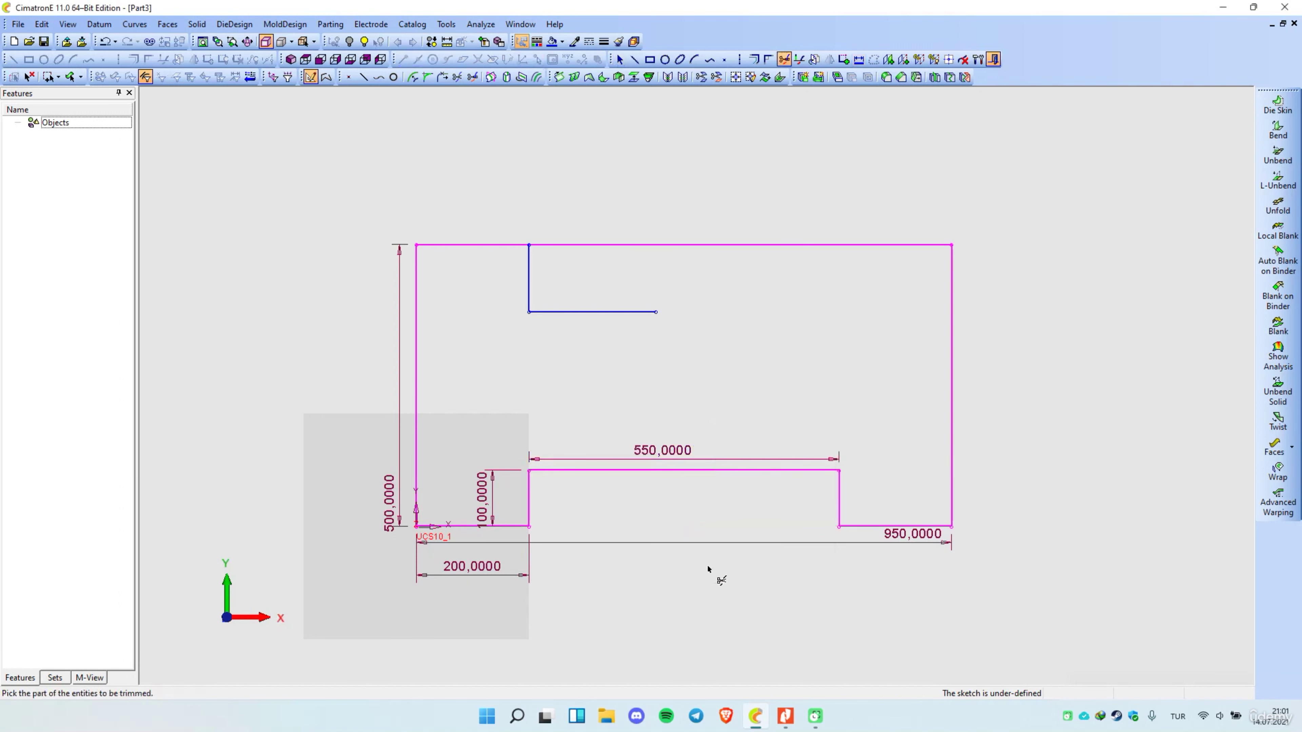
{"action": "right_click", "coordinate": [713, 488]}
Step: Dimension the L-line's vertical segment 200 from the rectangle's left edge
{"action": "left_click", "coordinate": [768, 333]}
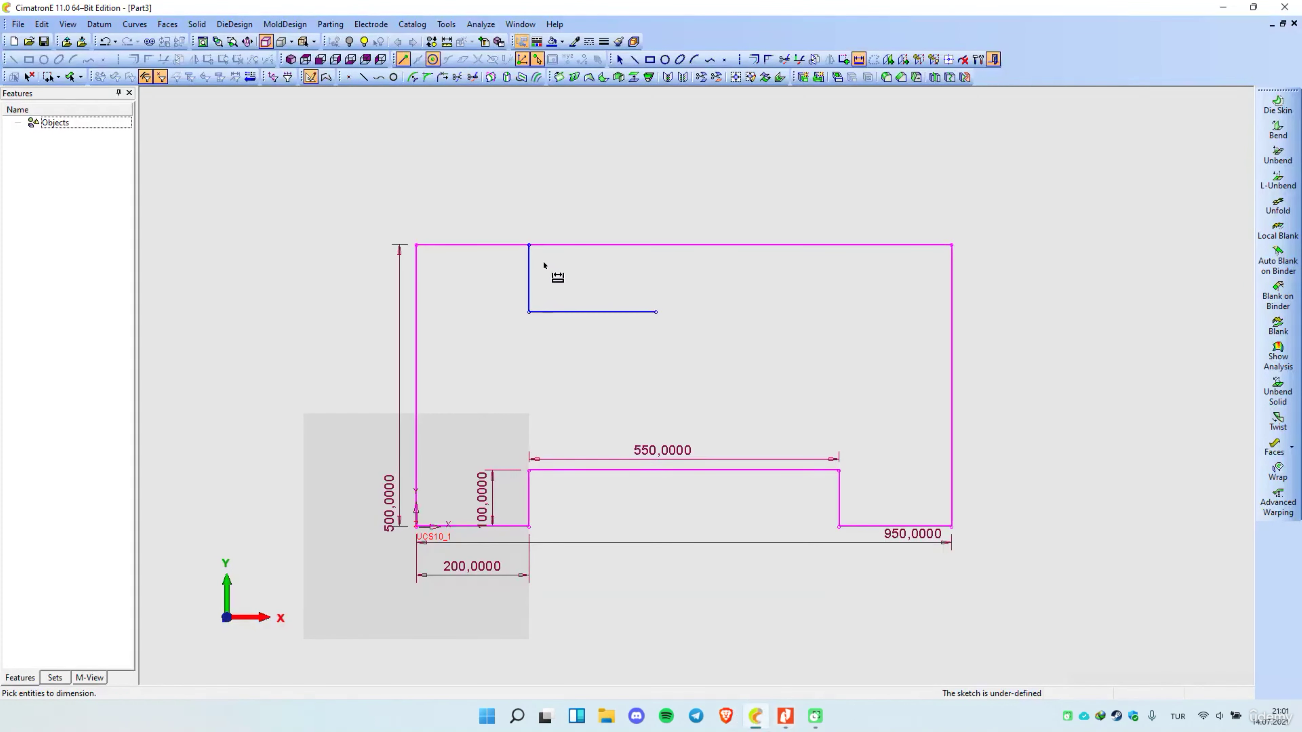
{"action": "left_click", "coordinate": [529, 262]}
{"action": "left_click", "coordinate": [417, 257]}
{"action": "left_click", "coordinate": [464, 235]}
{"action": "type", "text": "200"}
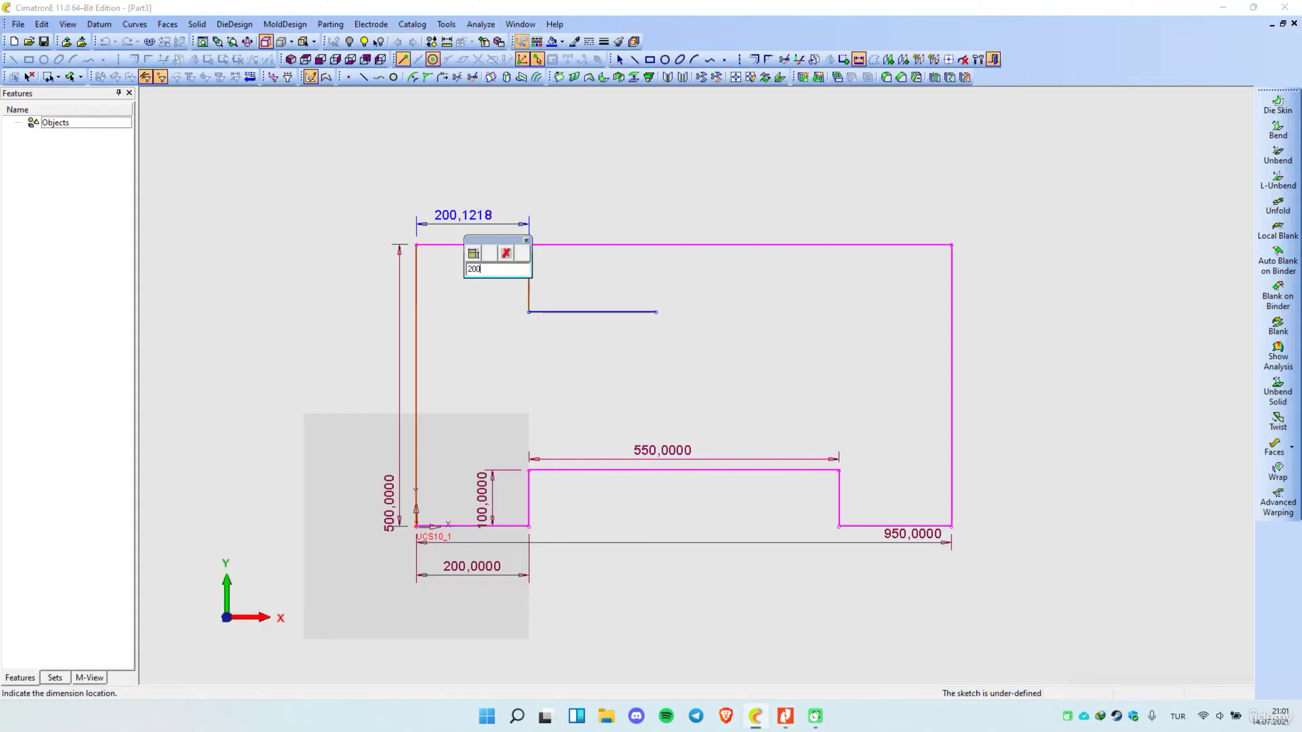
{"action": "key", "text": "Return"}
Step: Set the L-line's drop to 100 and its horizontal leg to 188
{"action": "left_click", "coordinate": [529, 295]}
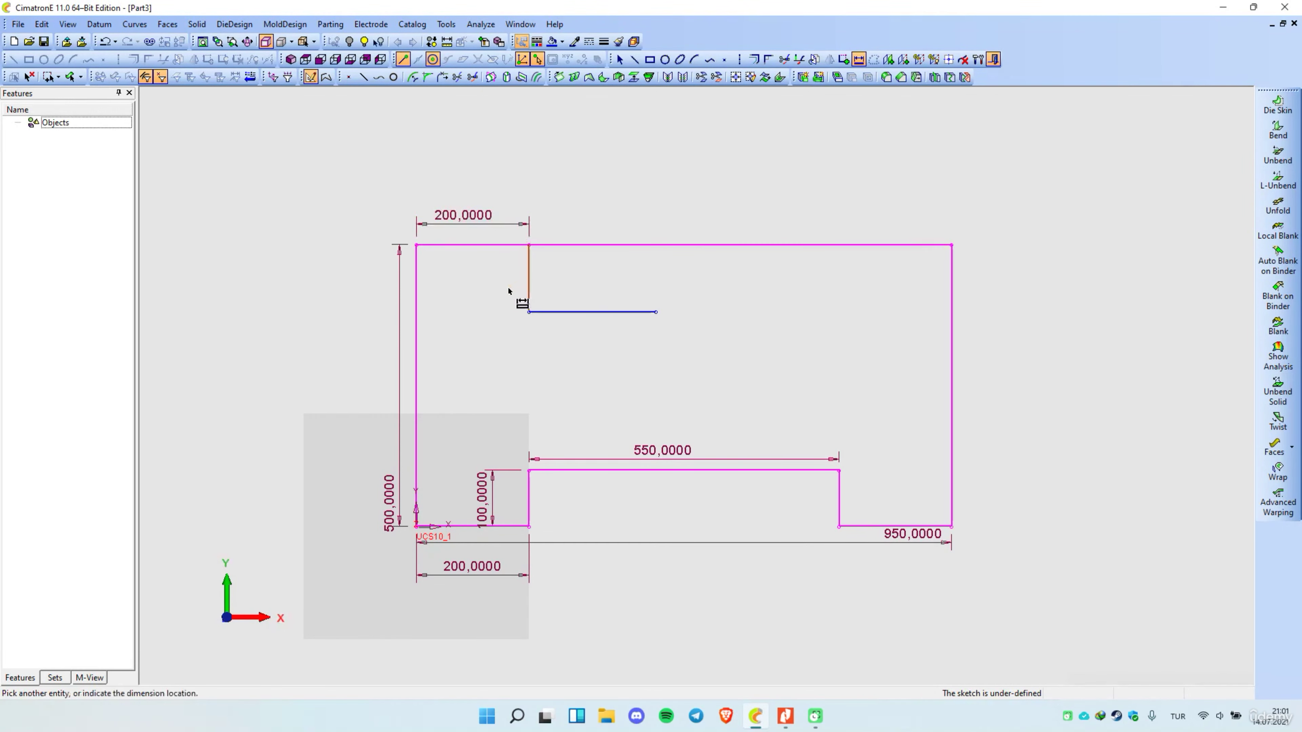
{"action": "type", "text": "100"}
{"action": "key", "text": "Return"}
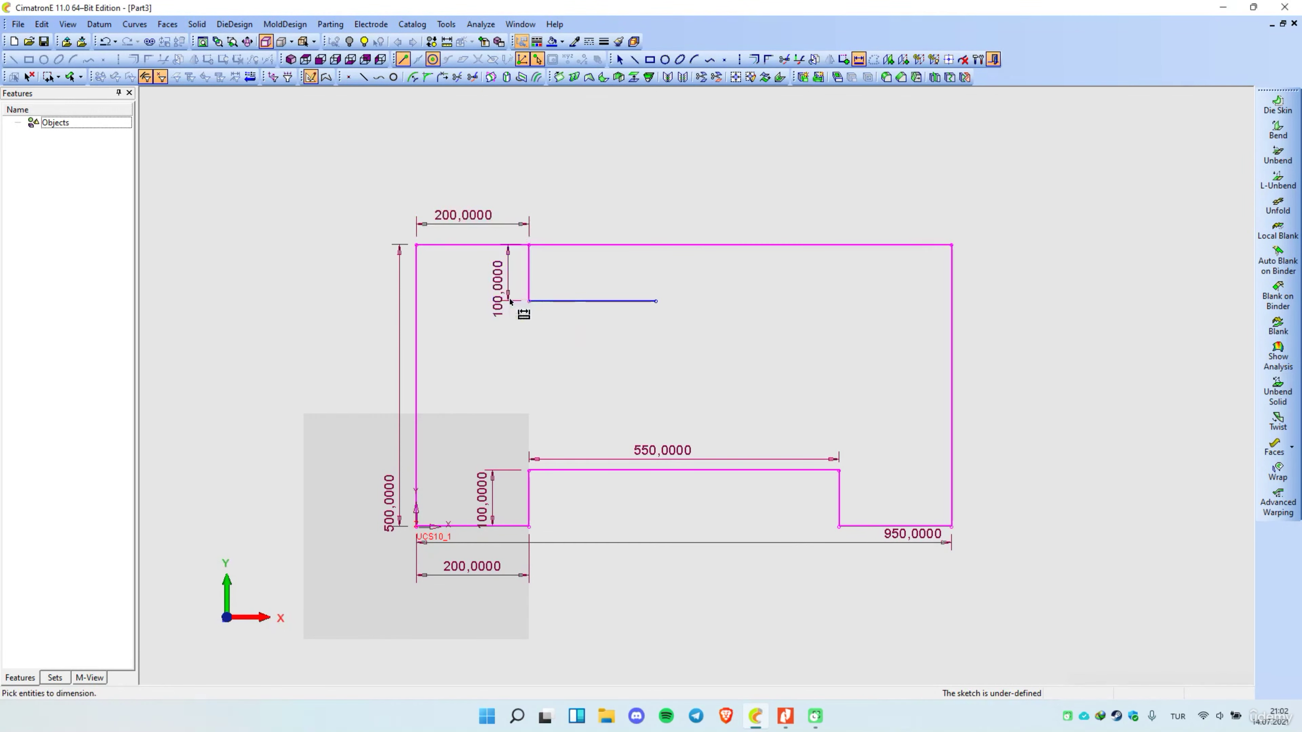
{"action": "left_click", "coordinate": [582, 301]}
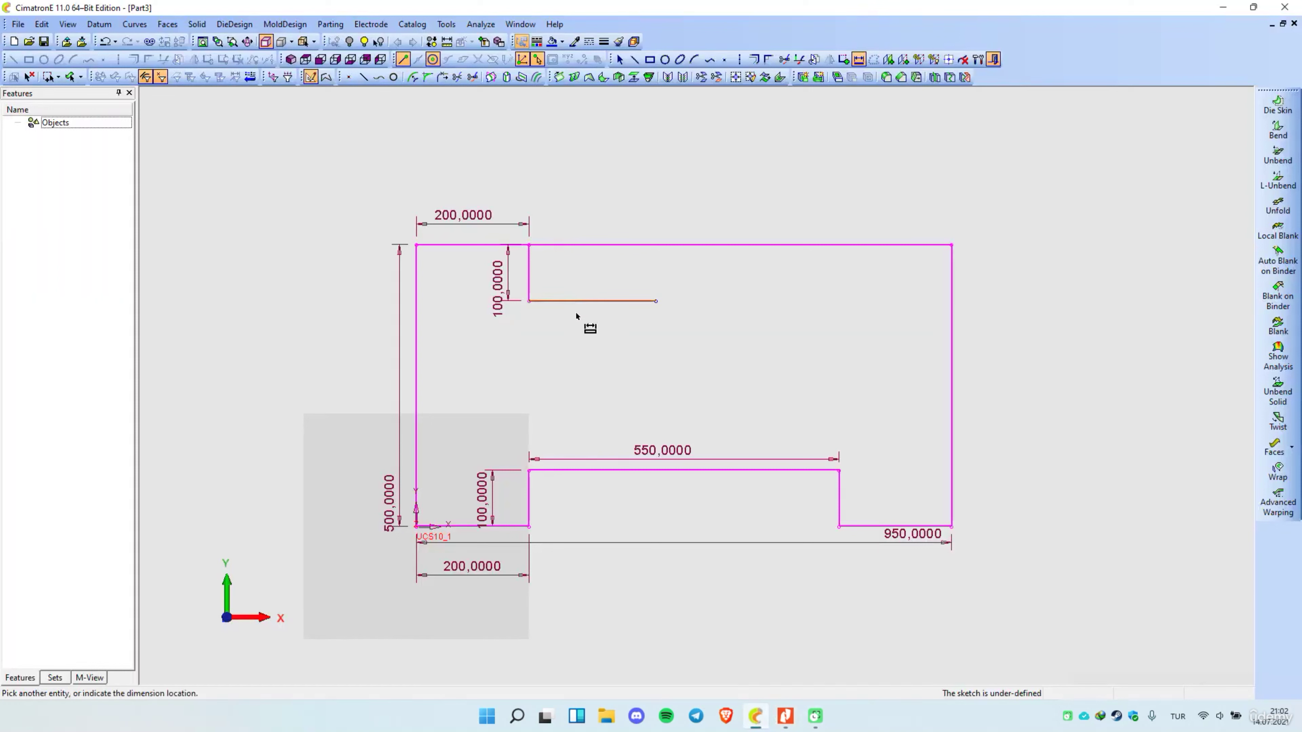
{"action": "type", "text": "188"}
{"action": "key", "text": "Return"}
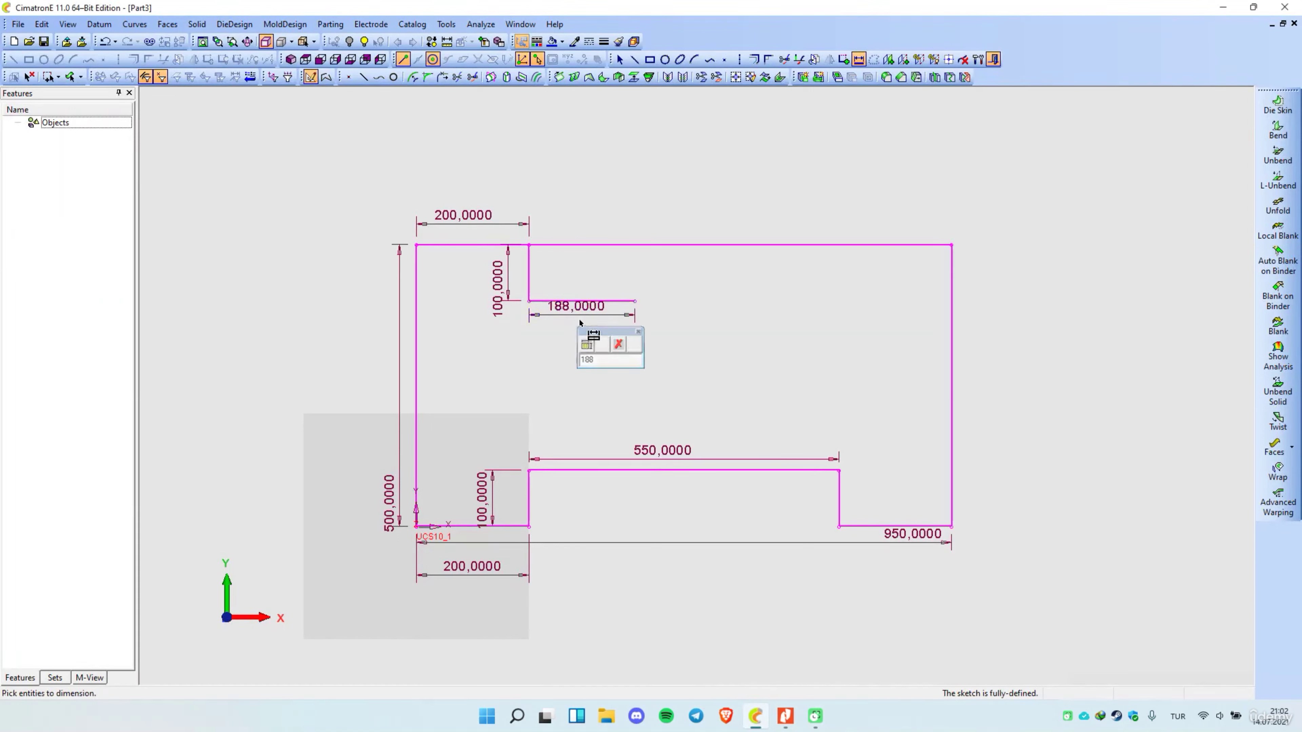
{"action": "key", "text": "Escape"}
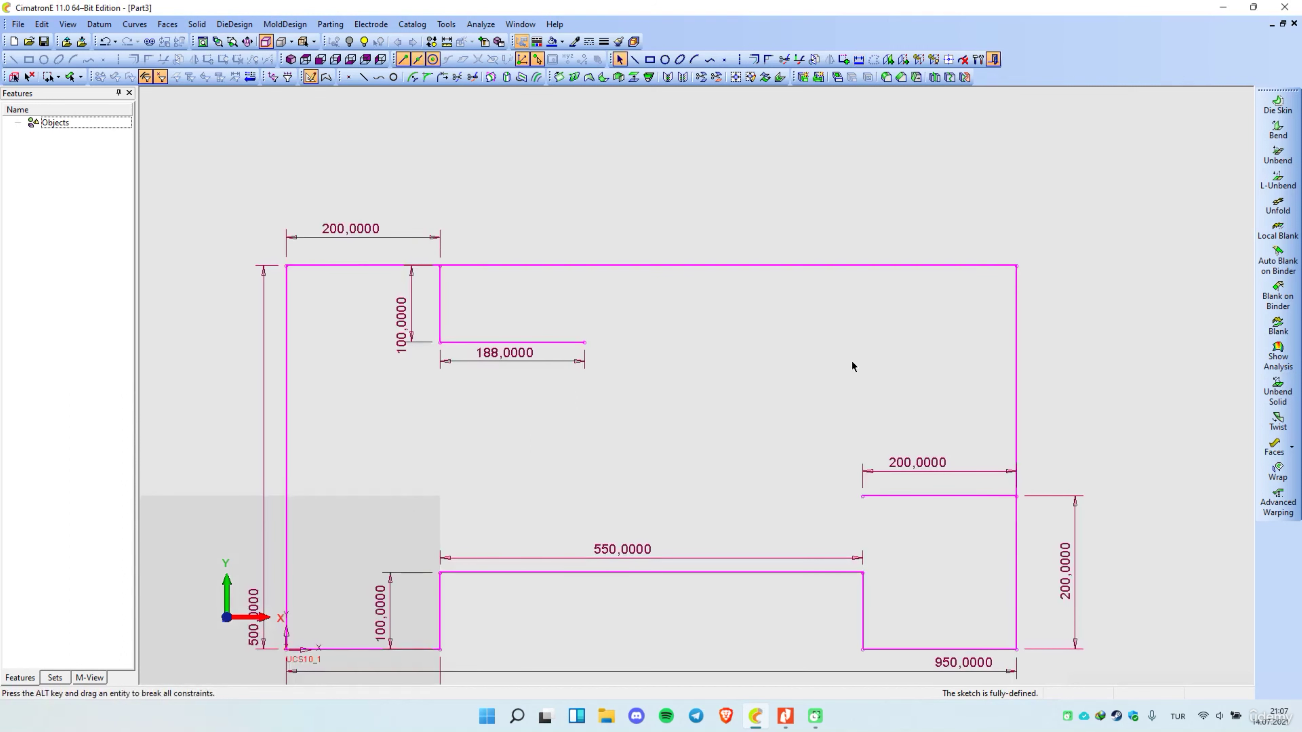
Step: Draw an arc from the 188 line's end to the right-hand 200 line's end
{"action": "right_click", "coordinate": [866, 358]}
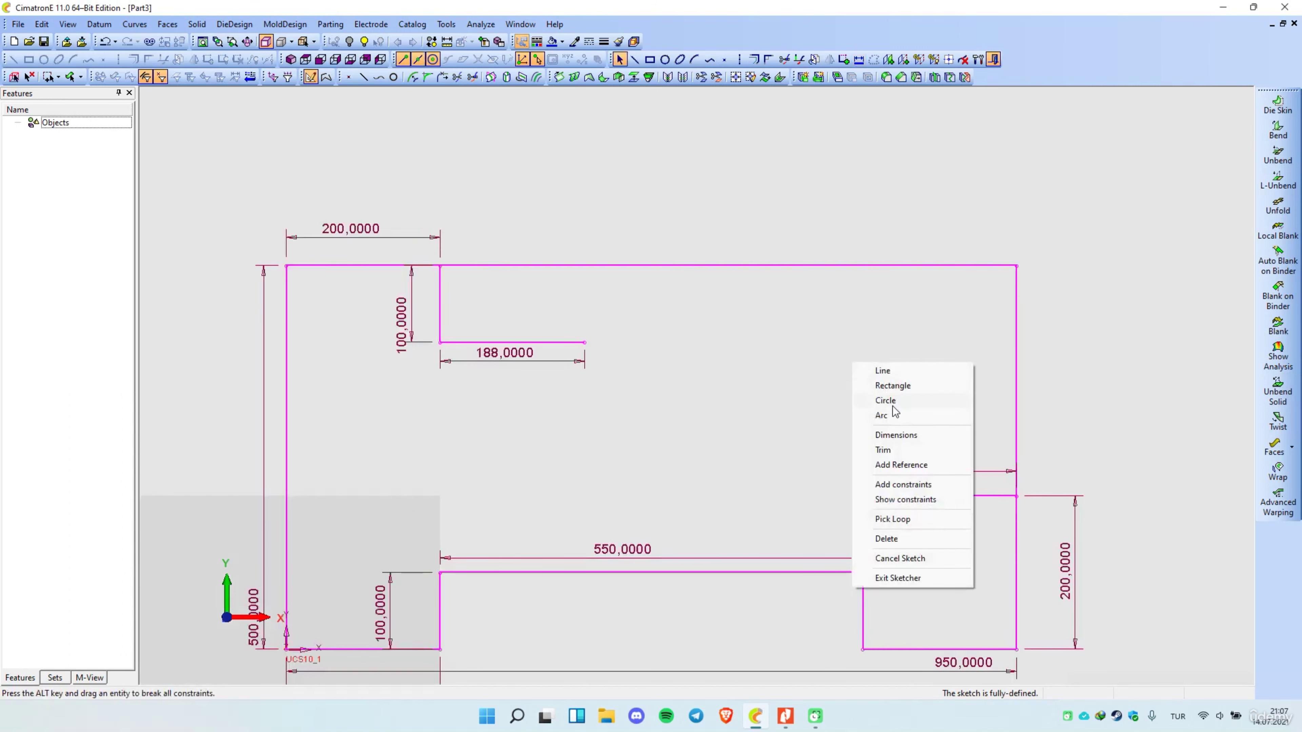
{"action": "left_click", "coordinate": [888, 417]}
{"action": "left_click", "coordinate": [585, 343]}
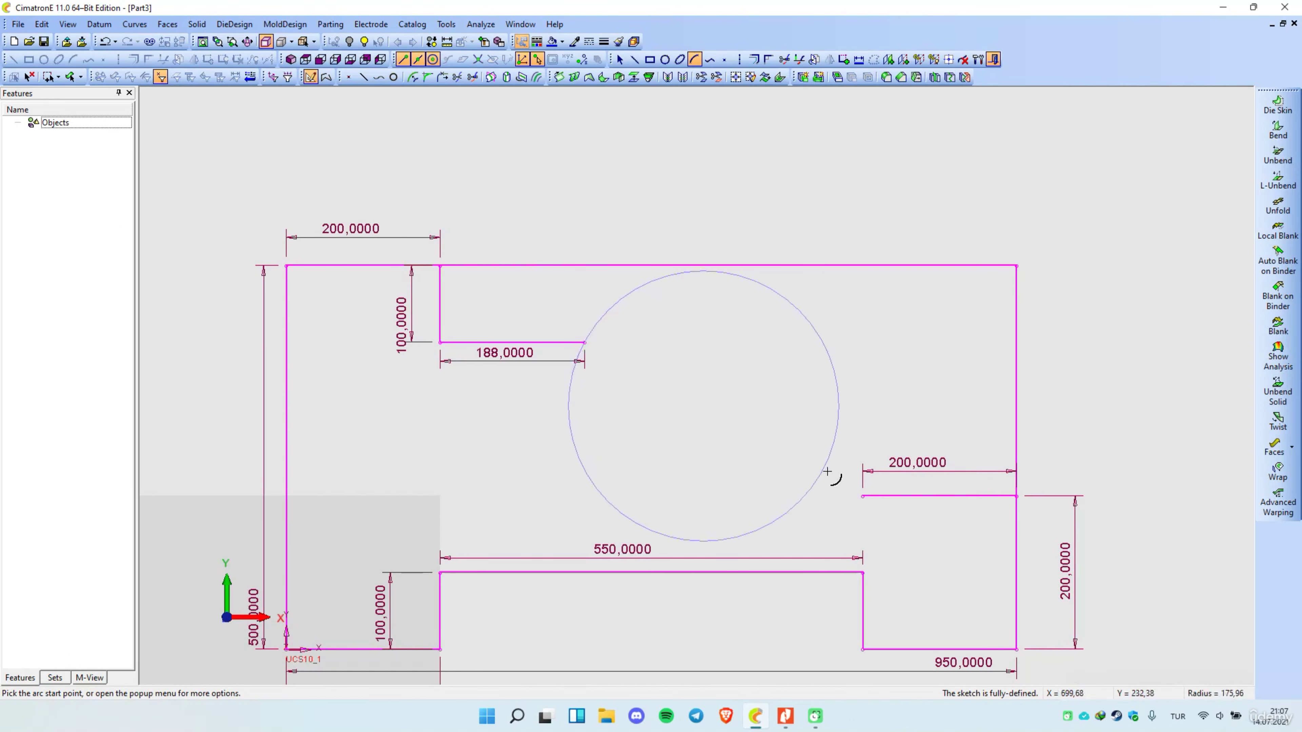
{"action": "left_click", "coordinate": [863, 496]}
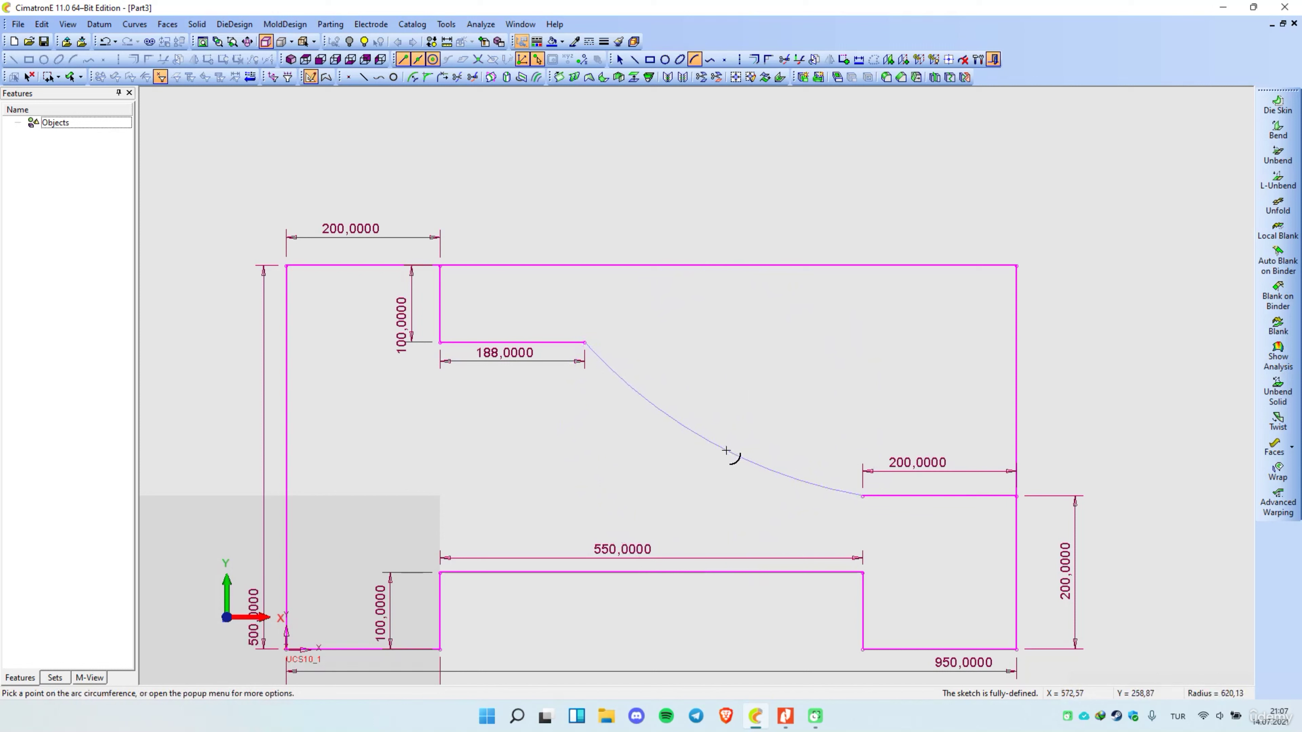
{"action": "left_click", "coordinate": [735, 455]}
Step: Dimension the arc to radius 380
{"action": "right_click", "coordinate": [767, 348]}
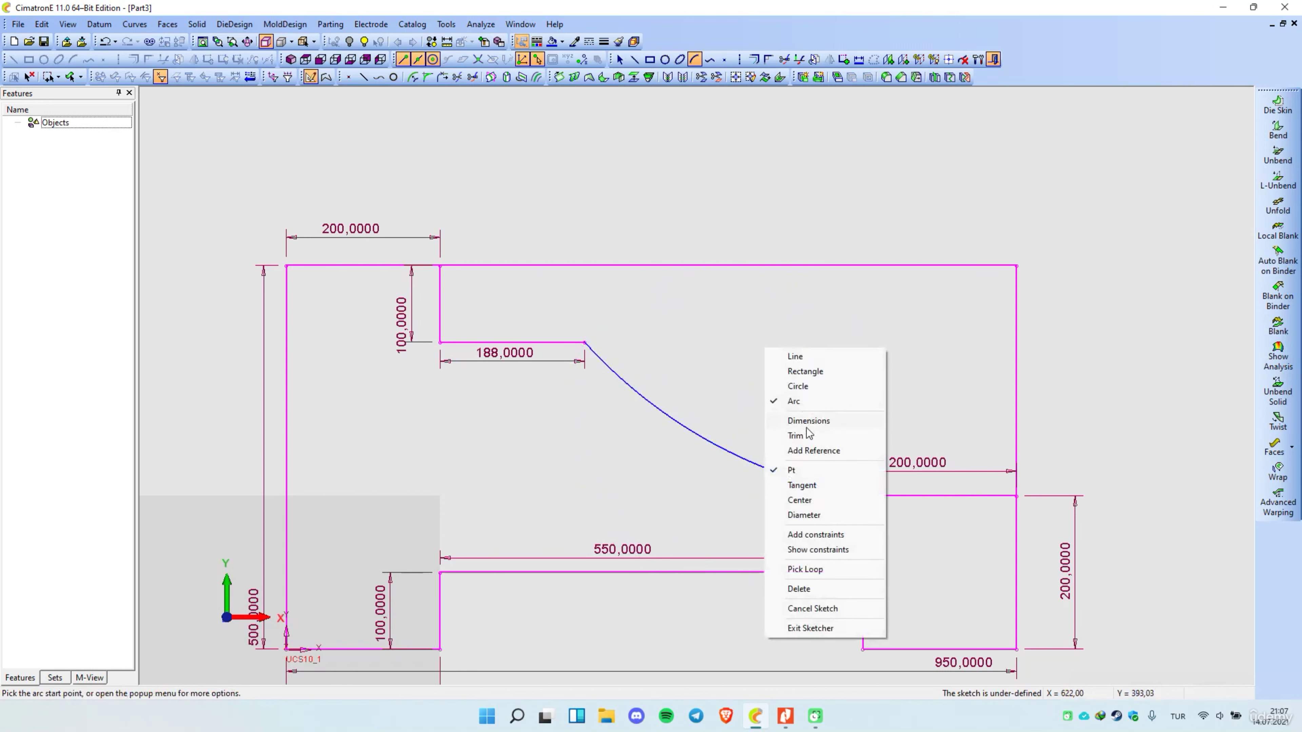
{"action": "left_click", "coordinate": [807, 420]}
{"action": "left_click", "coordinate": [718, 443]}
{"action": "left_click", "coordinate": [753, 418]}
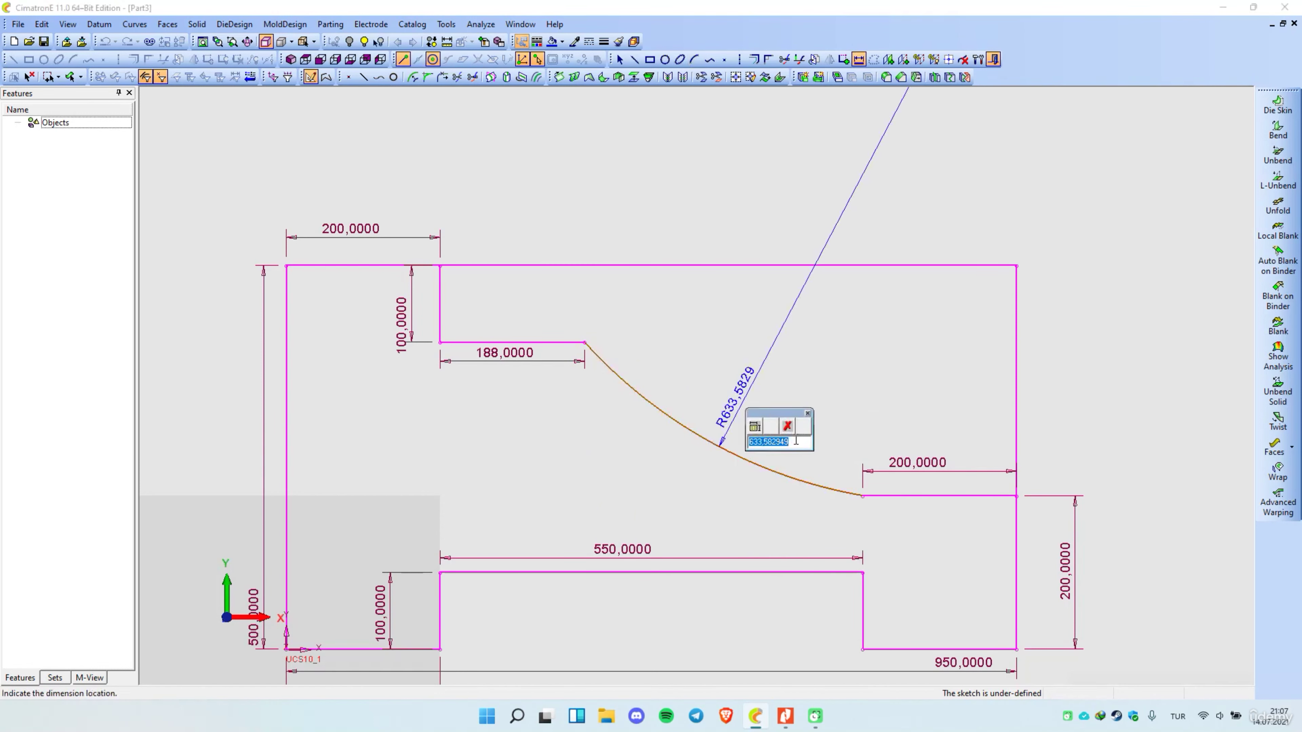
{"action": "type", "text": "380"}
{"action": "key", "text": "Return"}
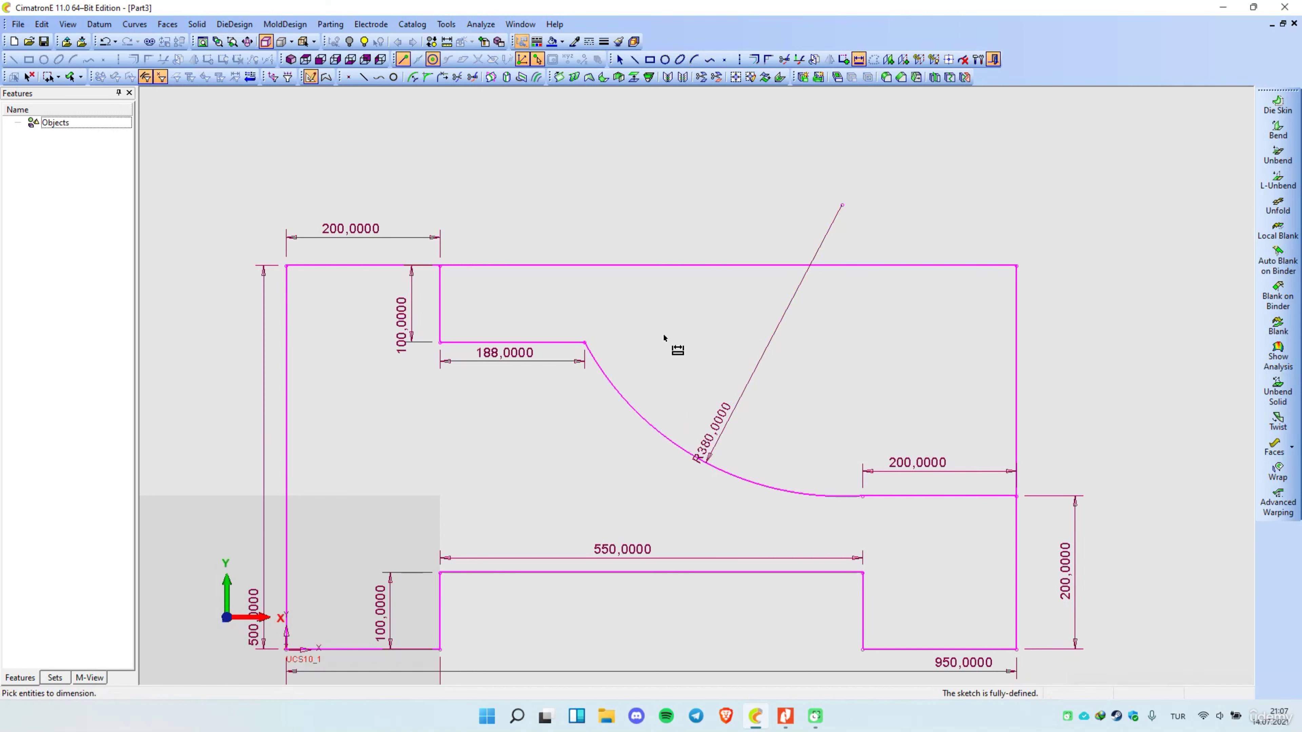
{"action": "right_click", "coordinate": [669, 325]}
{"action": "left_click", "coordinate": [711, 366]}
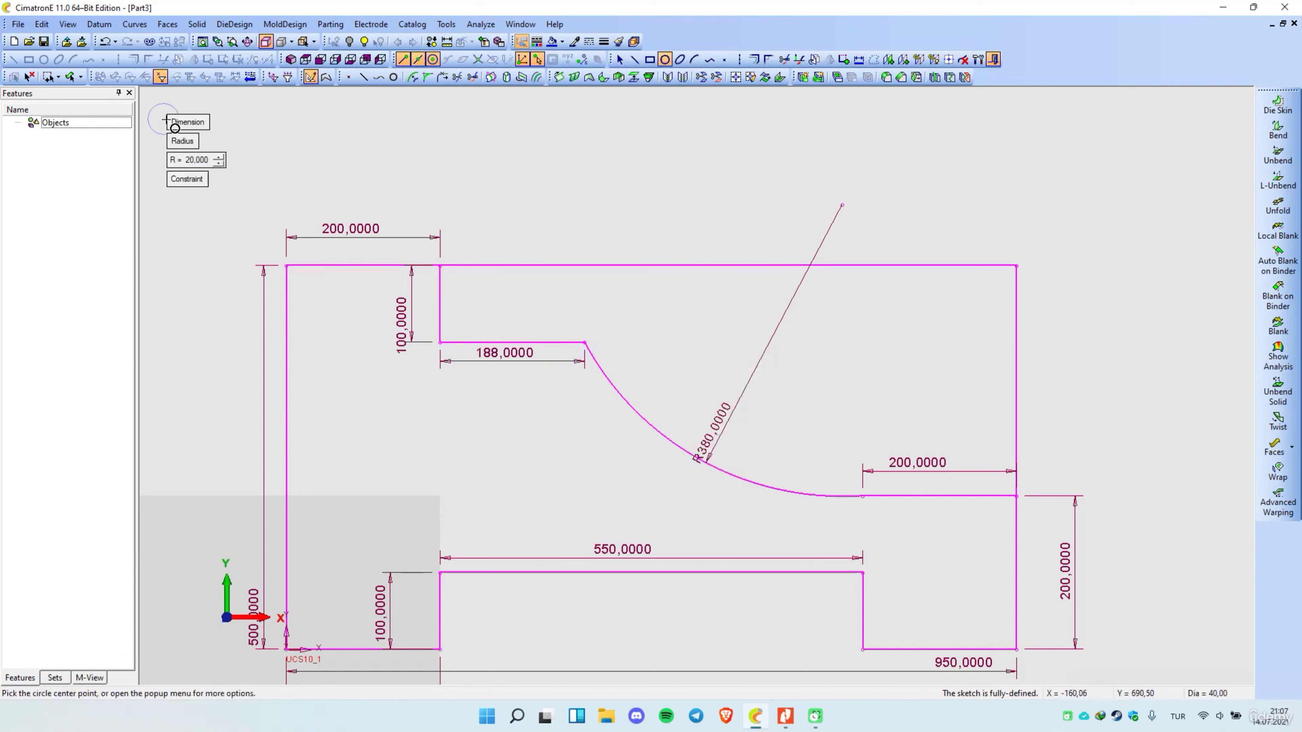
Step: Add an R20 circle at the arc's upper end and trim it into a fillet
{"action": "left_click", "coordinate": [573, 359]}
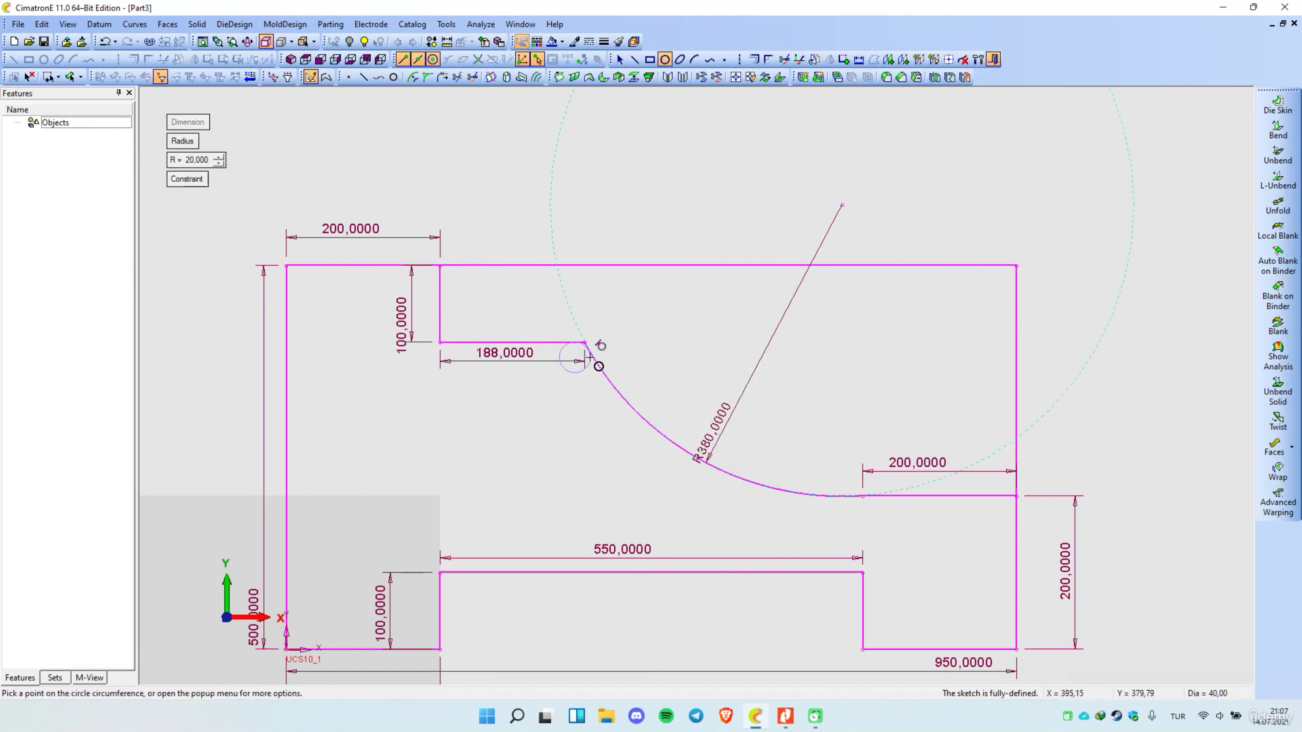
{"action": "left_click", "coordinate": [599, 366]}
{"action": "right_click", "coordinate": [642, 313]}
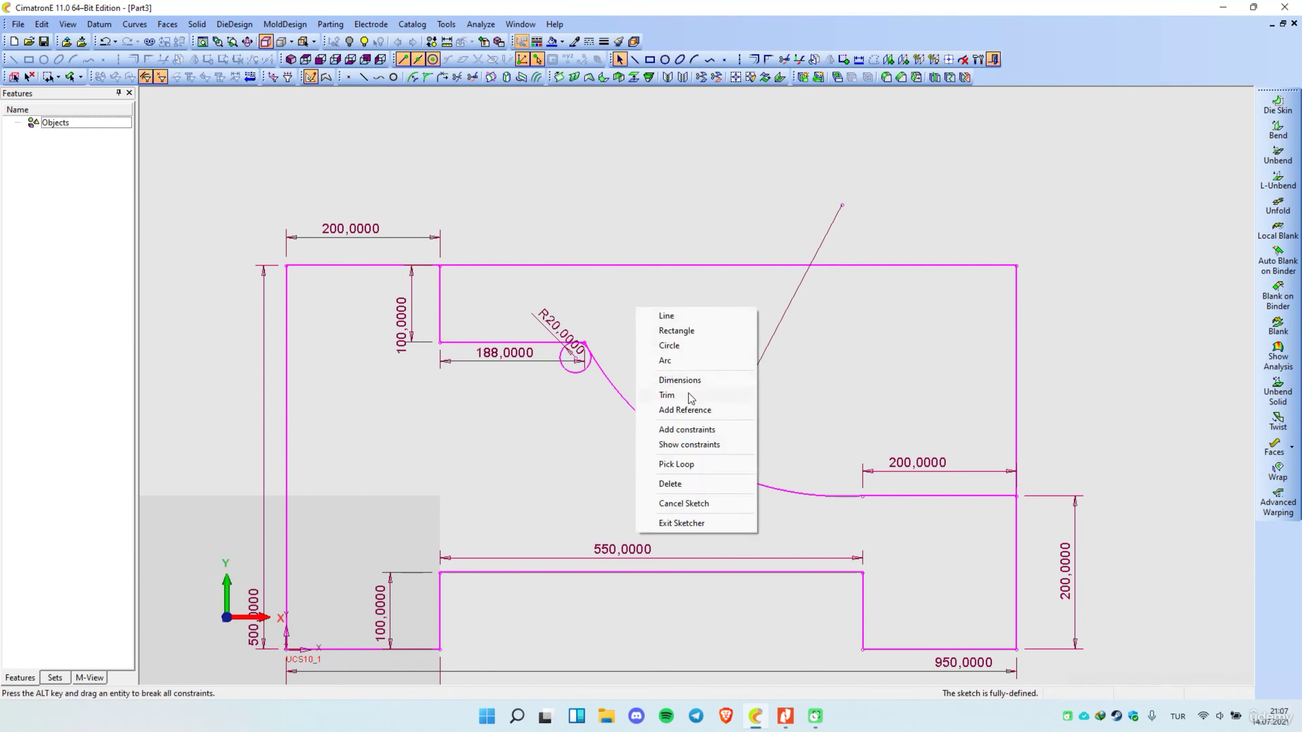
{"action": "left_click", "coordinate": [687, 383]}
{"action": "right_click", "coordinate": [670, 348]}
{"action": "left_click", "coordinate": [705, 431]}
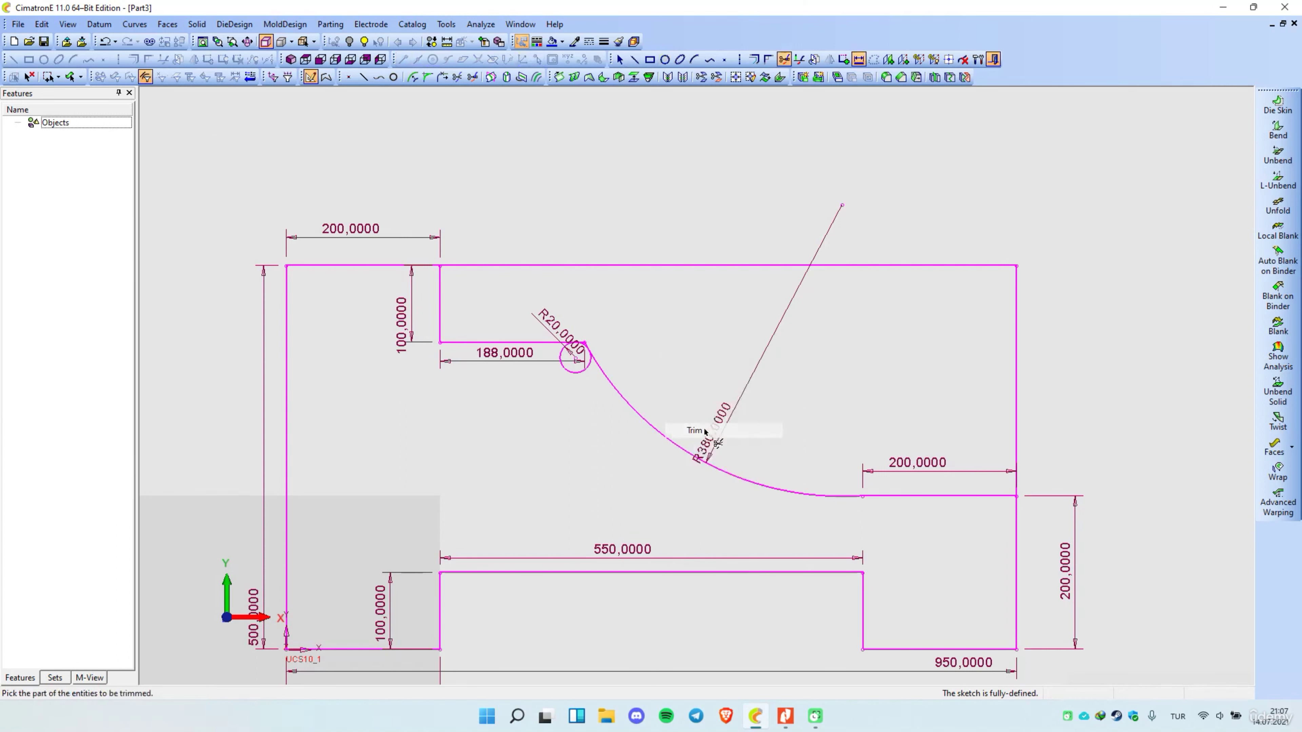
{"action": "scroll", "coordinate": [588, 354], "scroll_direction": "up", "scroll_amount": 4}
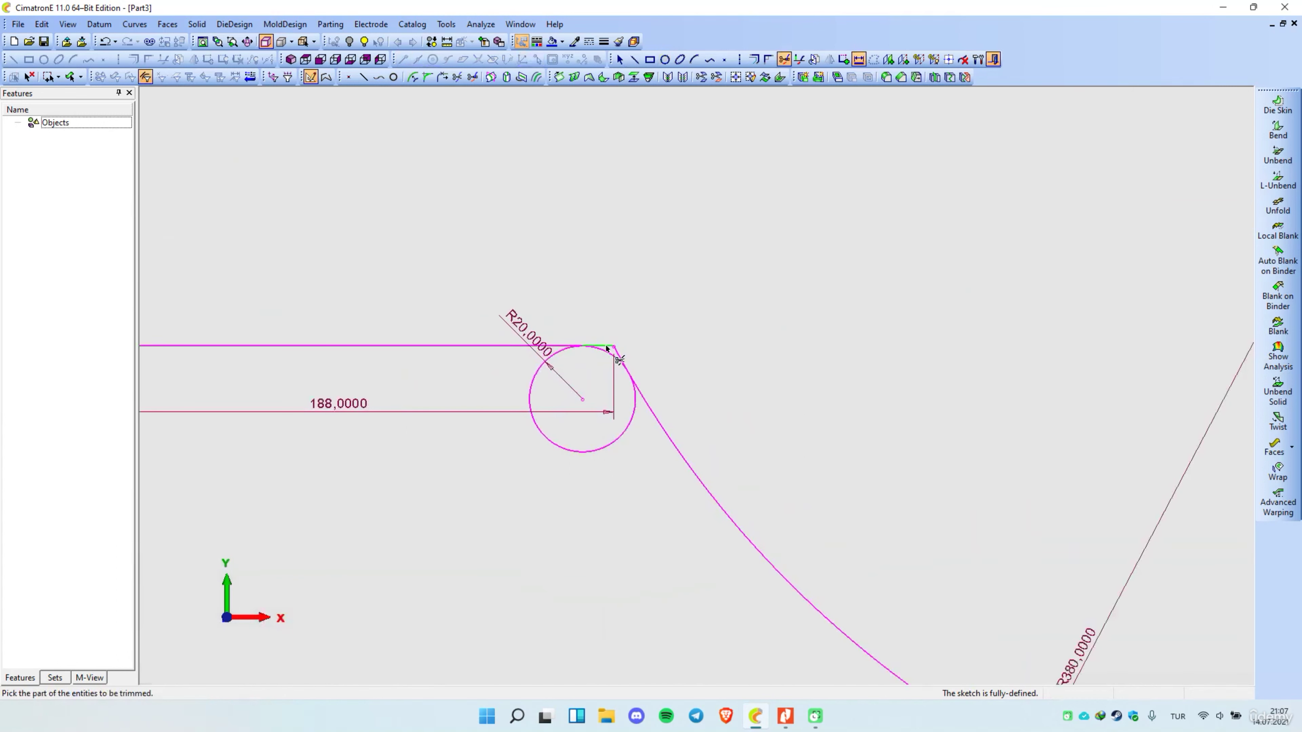
{"action": "left_click", "coordinate": [620, 431]}
{"action": "scroll", "coordinate": [512, 422], "scroll_direction": "down", "scroll_amount": 3}
{"action": "scroll", "coordinate": [432, 391], "scroll_direction": "down", "scroll_amount": 1}
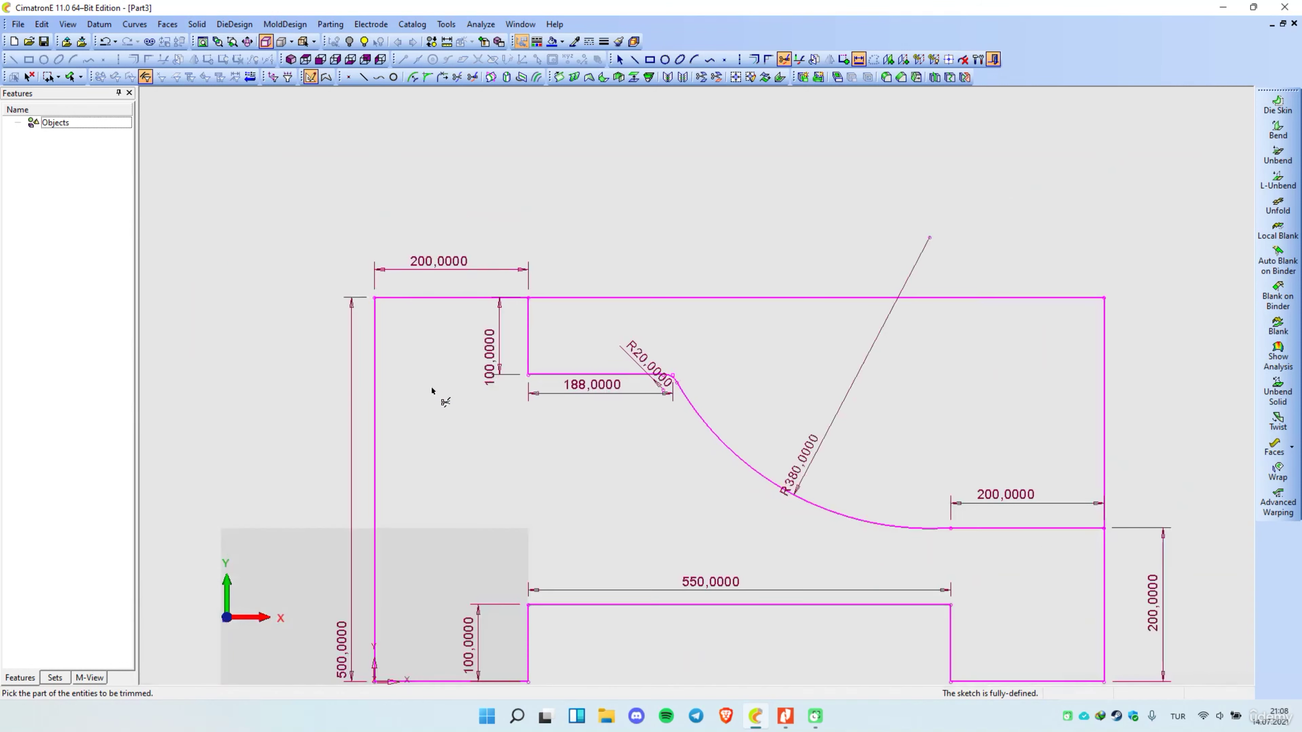
{"action": "scroll", "coordinate": [318, 384], "scroll_direction": "down", "scroll_amount": 1}
{"action": "scroll", "coordinate": [1071, 476], "scroll_direction": "up", "scroll_amount": 1}
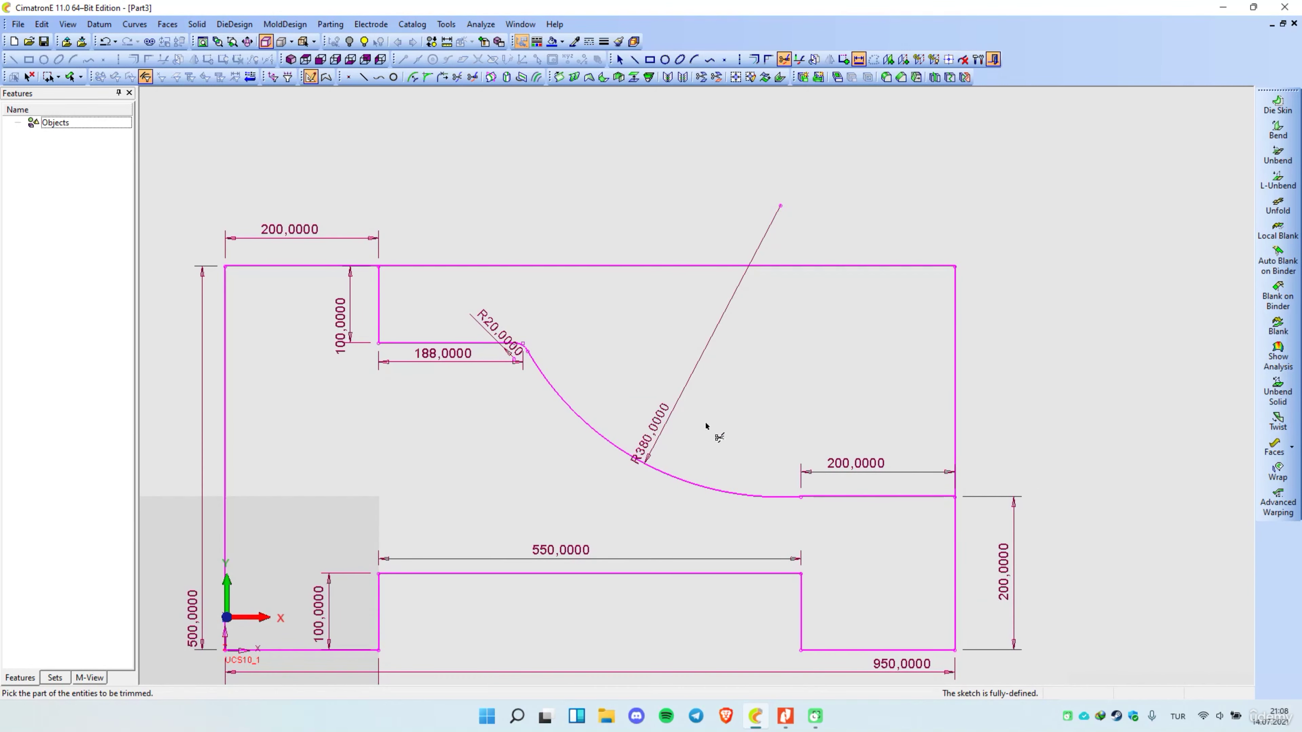
{"action": "middle_click", "coordinate": [784, 398]}
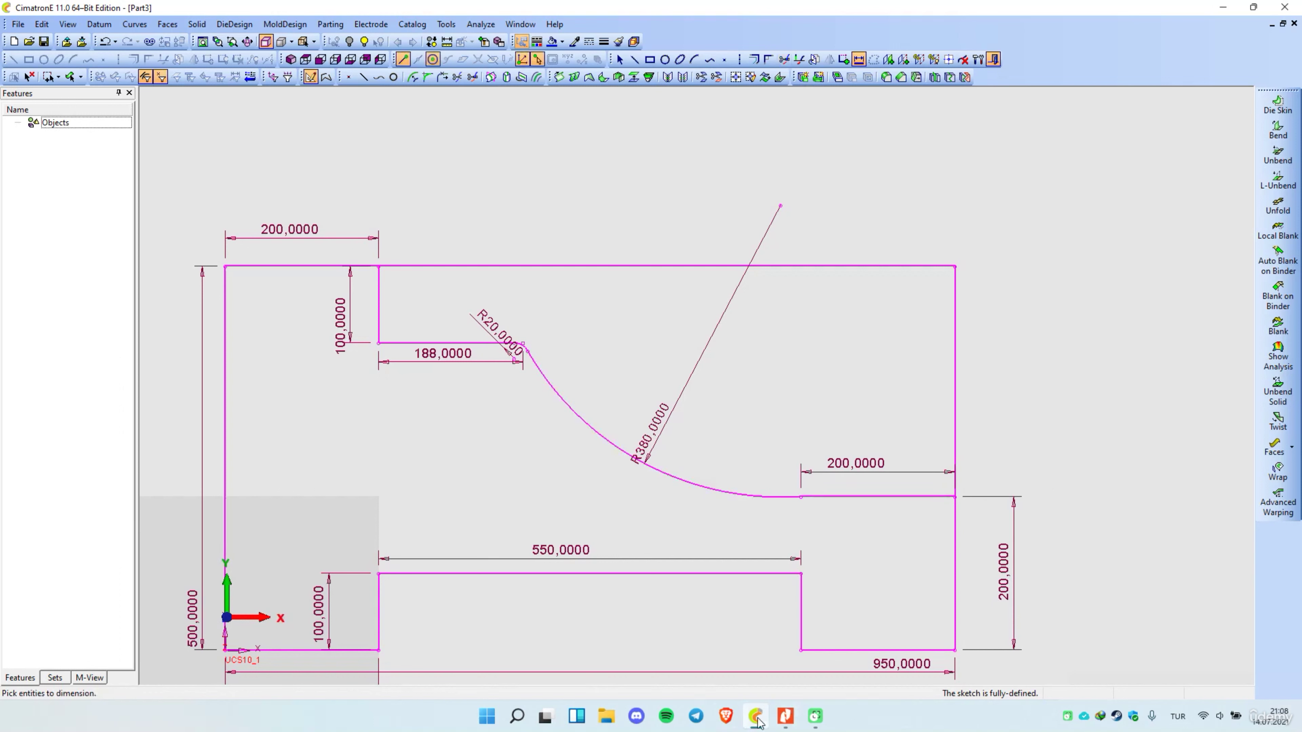
Step: Trim the right vertical line's excess and the top line to 200, then exit the sketcher
{"action": "right_click", "coordinate": [921, 343]}
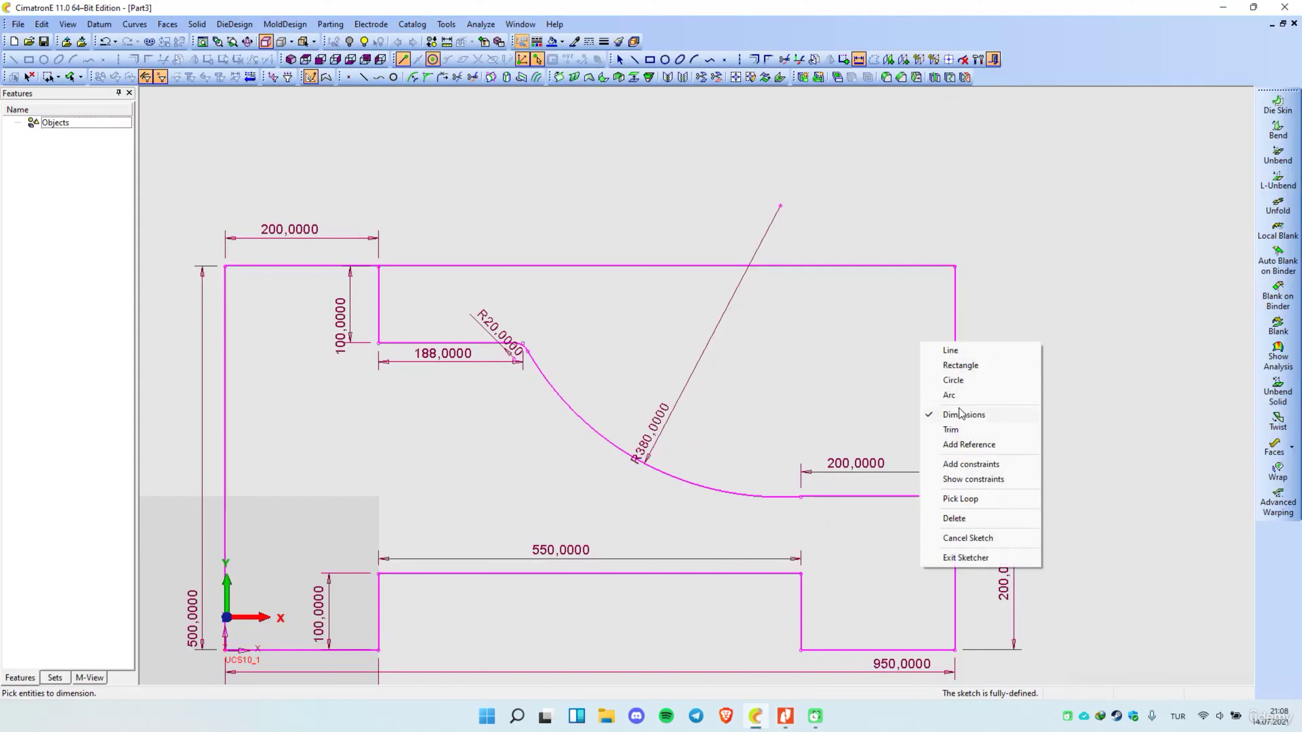
{"action": "left_click", "coordinate": [959, 431]}
{"action": "left_click", "coordinate": [954, 370]}
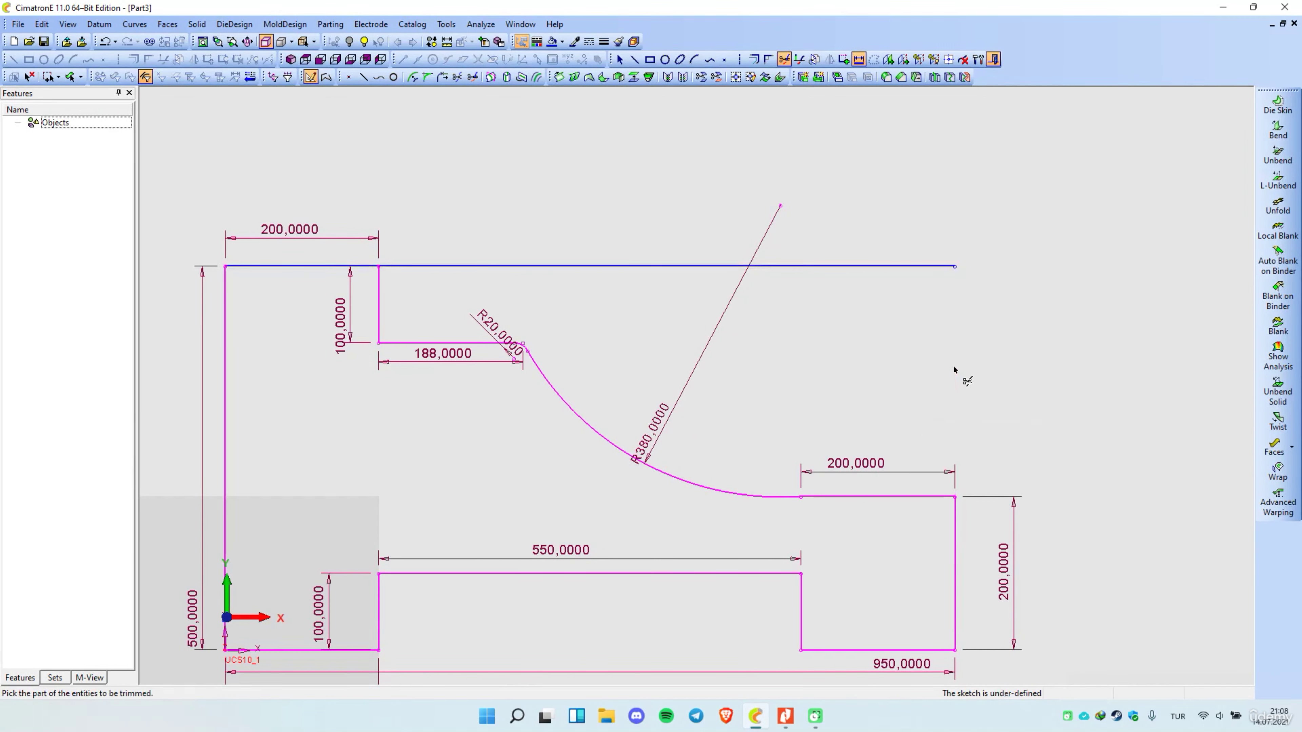
{"action": "left_click", "coordinate": [941, 274]}
{"action": "scroll", "coordinate": [702, 349], "scroll_direction": "down", "scroll_amount": 3}
{"action": "scroll", "coordinate": [477, 493], "scroll_direction": "up", "scroll_amount": 2}
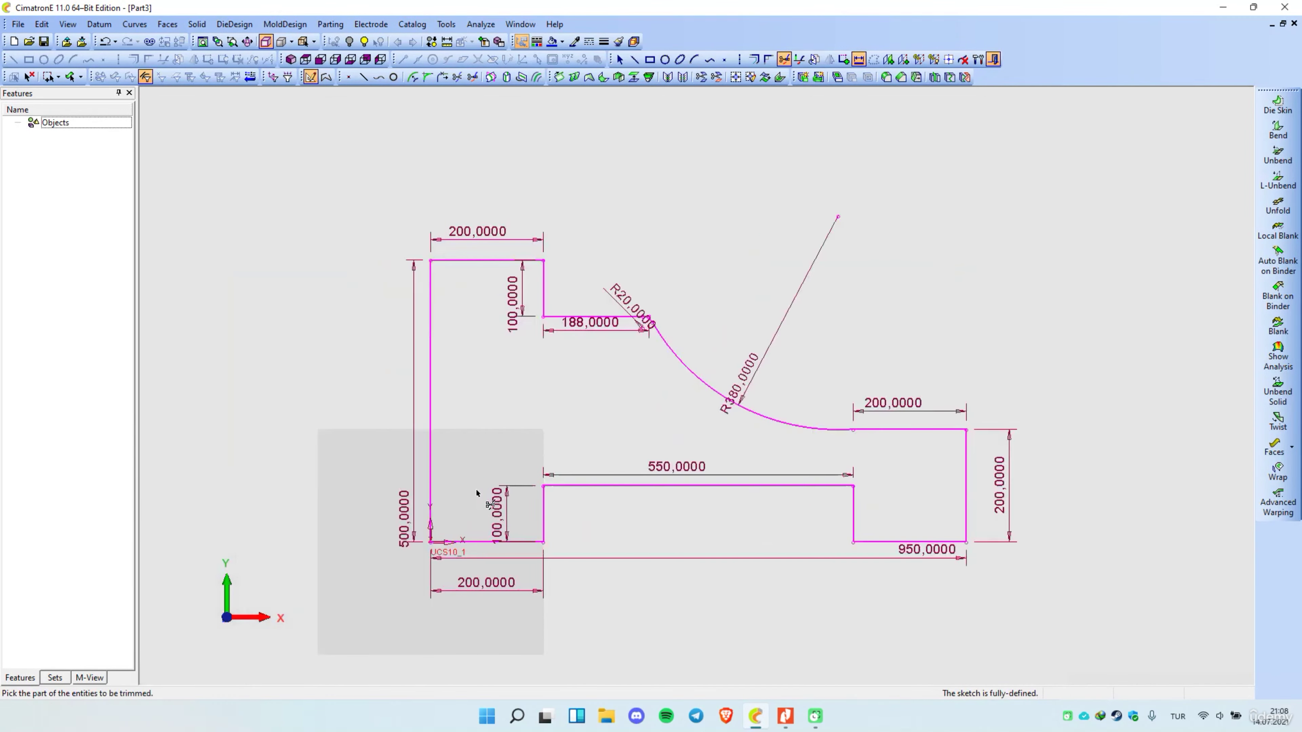
{"action": "key", "text": "Escape"}
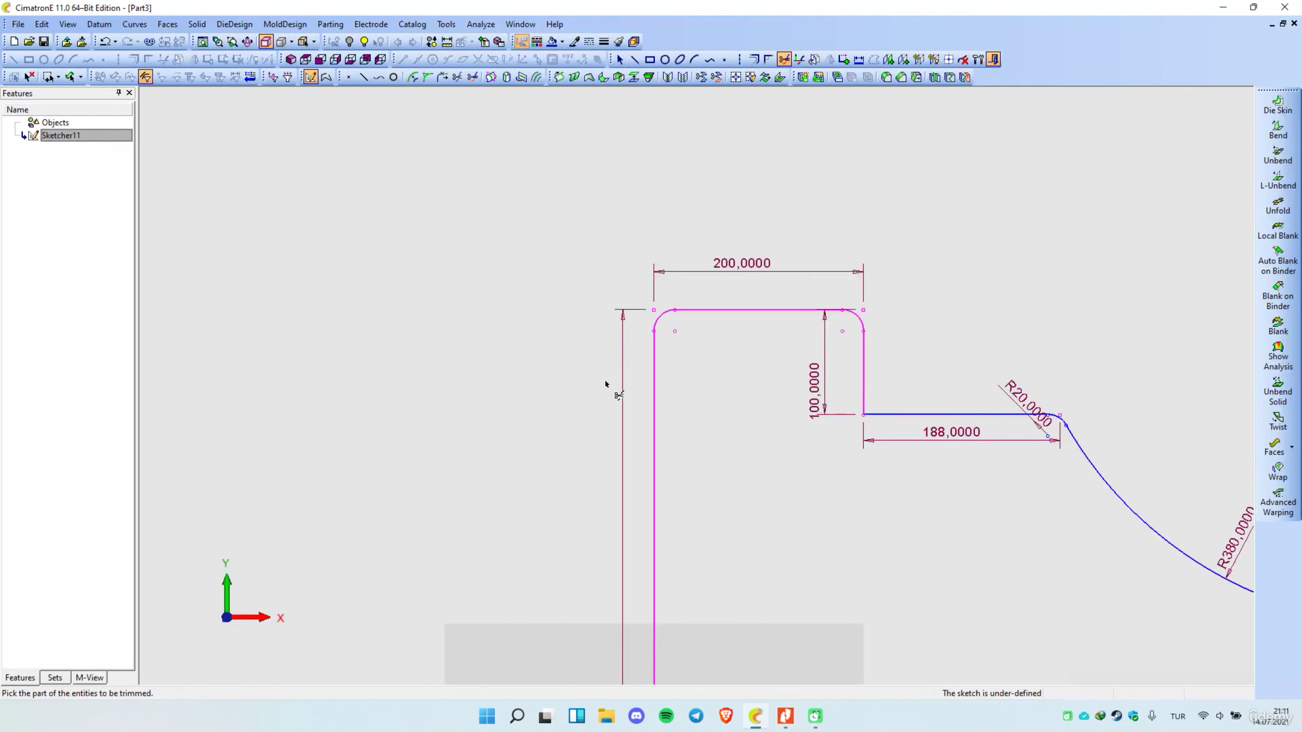
{"action": "right_click", "coordinate": [866, 292]}
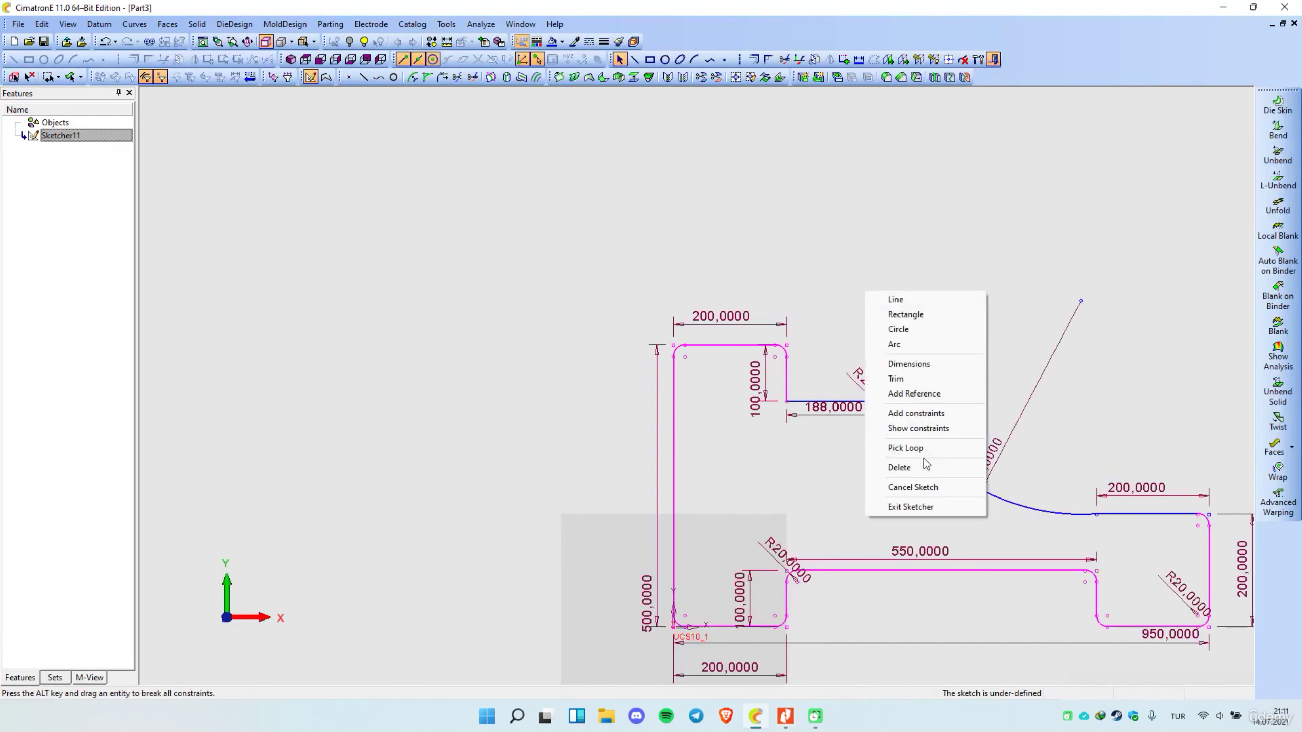
{"action": "left_click", "coordinate": [911, 507]}
Step: Extrude the closed stepped profile 50 deep into a solid plate
{"action": "left_click", "coordinate": [868, 434]}
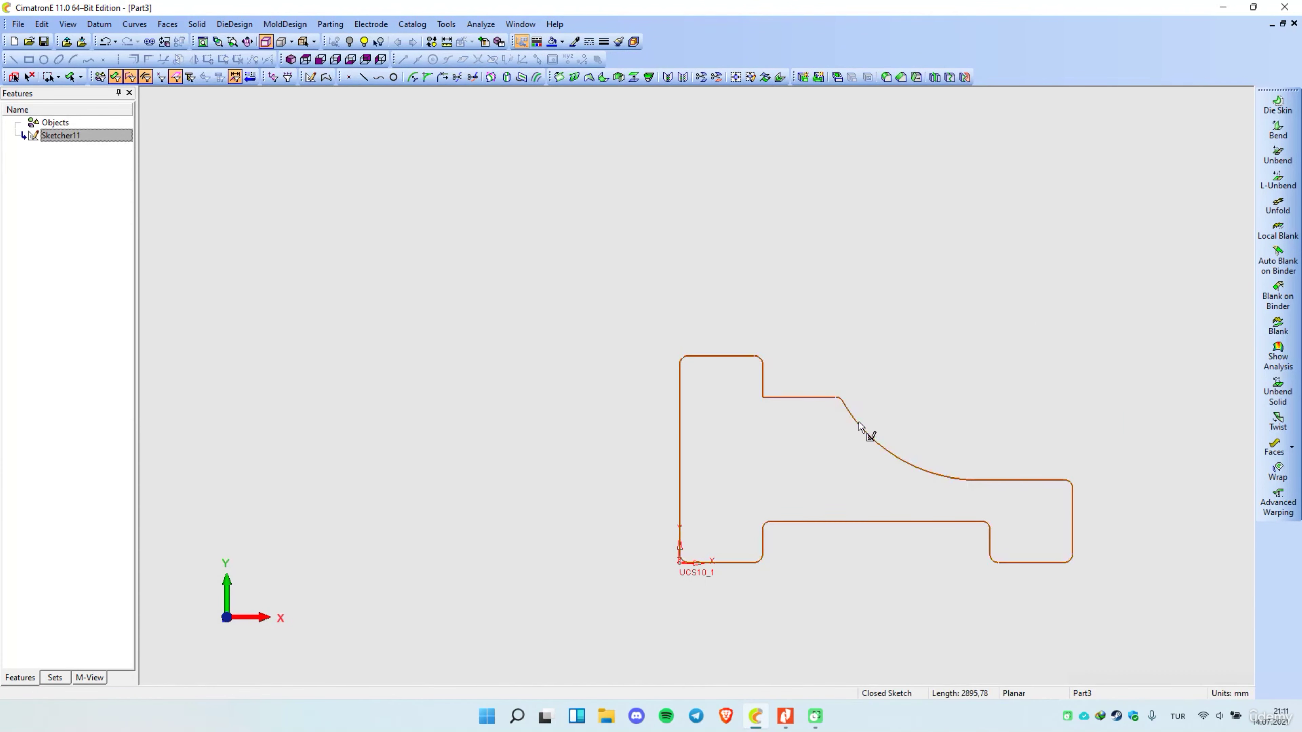
{"action": "right_click", "coordinate": [879, 440]}
{"action": "left_click", "coordinate": [925, 333]}
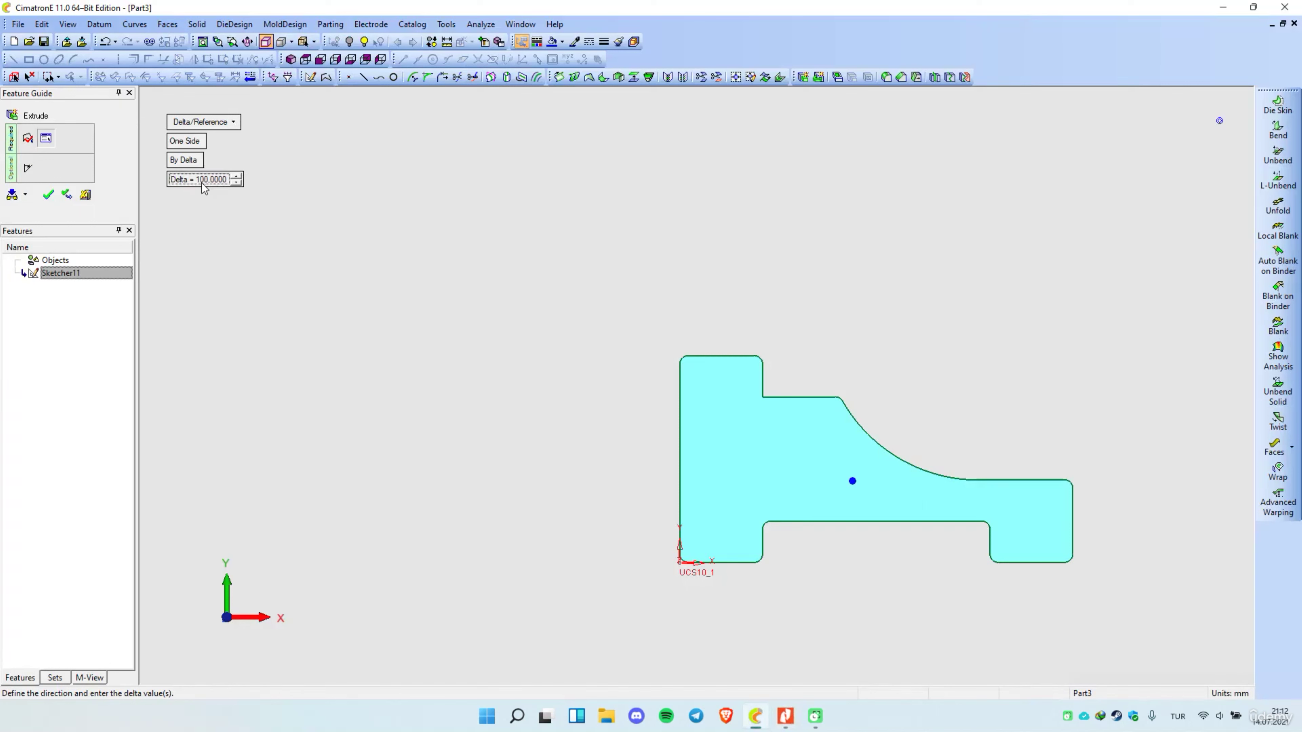
{"action": "type", "text": "50"}
{"action": "key", "text": "Return"}
{"action": "mouse_move", "coordinate": [899, 509]}
{"action": "middle_mouse_down"}
{"action": "mouse_move", "coordinate": [779, 518]}
{"action": "mouse_move", "coordinate": [698, 472]}
{"action": "mouse_move", "coordinate": [901, 524]}
{"action": "mouse_move", "coordinate": [871, 495]}
{"action": "mouse_move", "coordinate": [876, 509]}
{"action": "middle_mouse_up"}
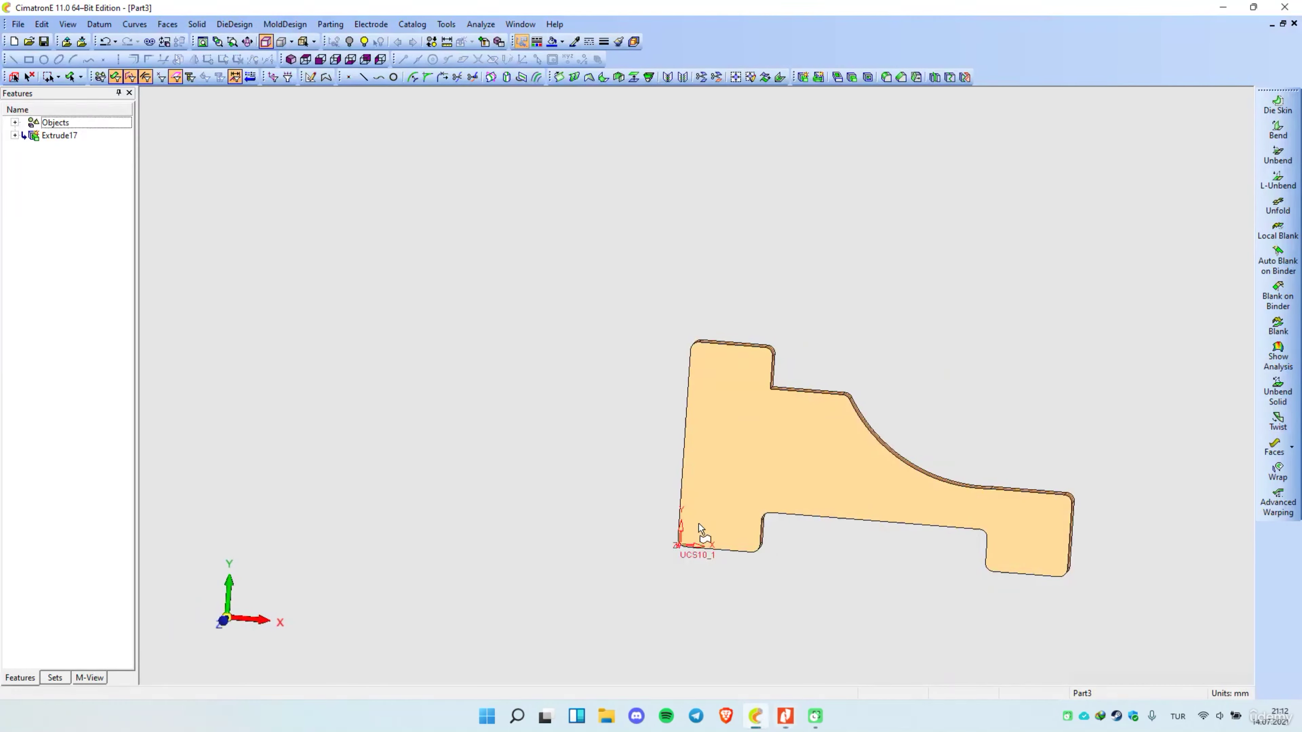
Step: Start a sketch on the plate face and place a Ø60 circle near the top-left
{"action": "right_click", "coordinate": [755, 422]}
{"action": "left_click", "coordinate": [817, 15]}
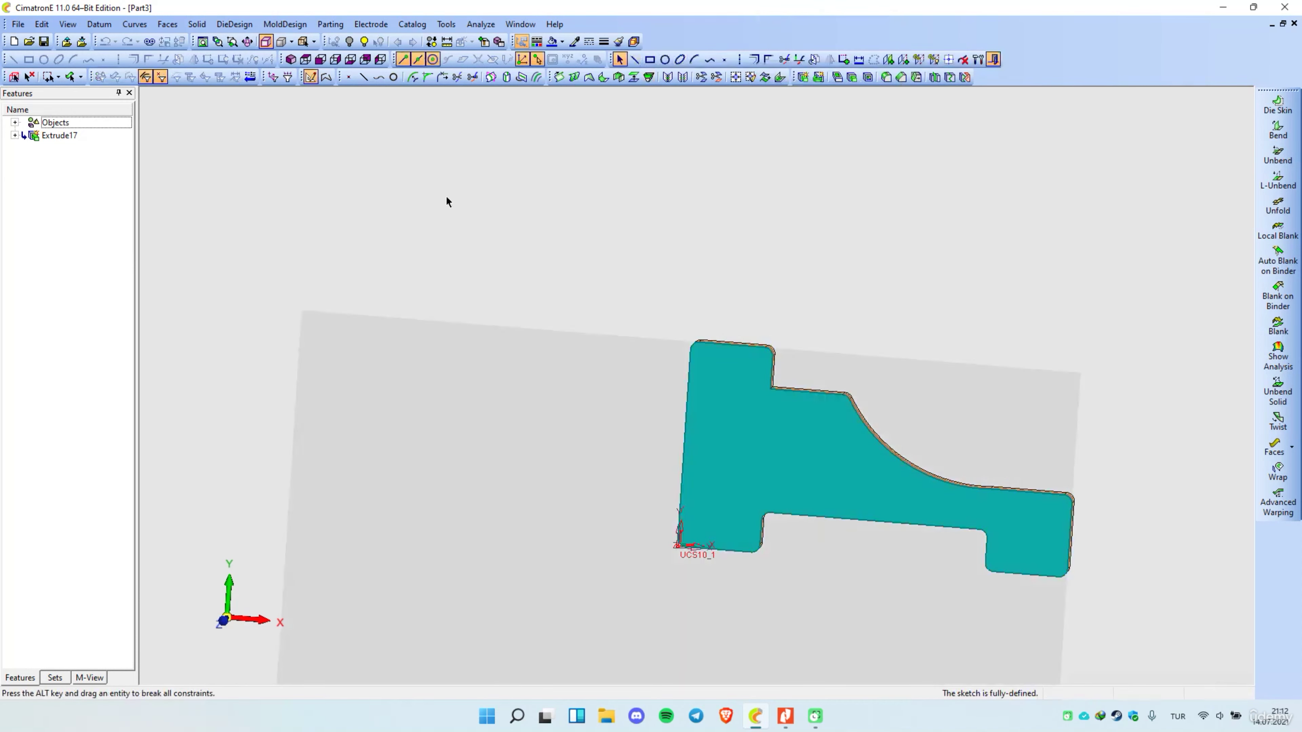
{"action": "right_click", "coordinate": [753, 425]}
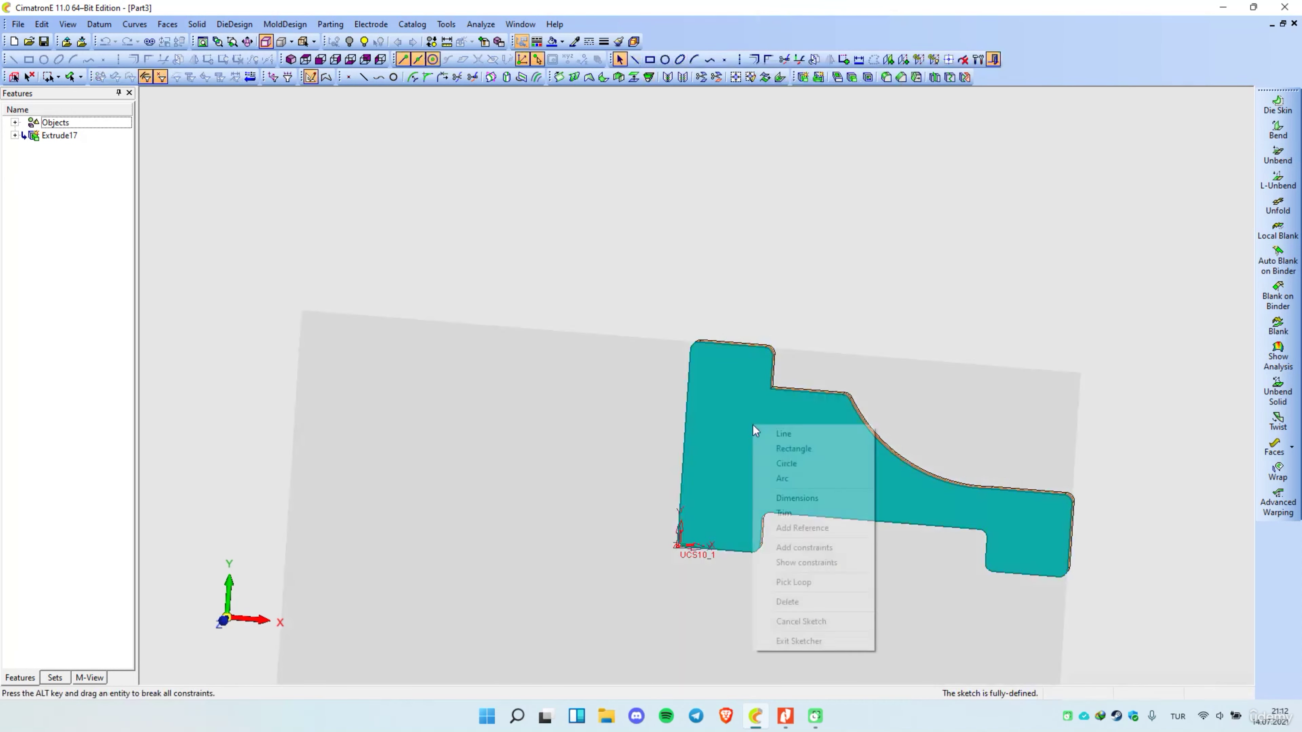
{"action": "left_click", "coordinate": [798, 465]}
{"action": "left_click", "coordinate": [184, 141]}
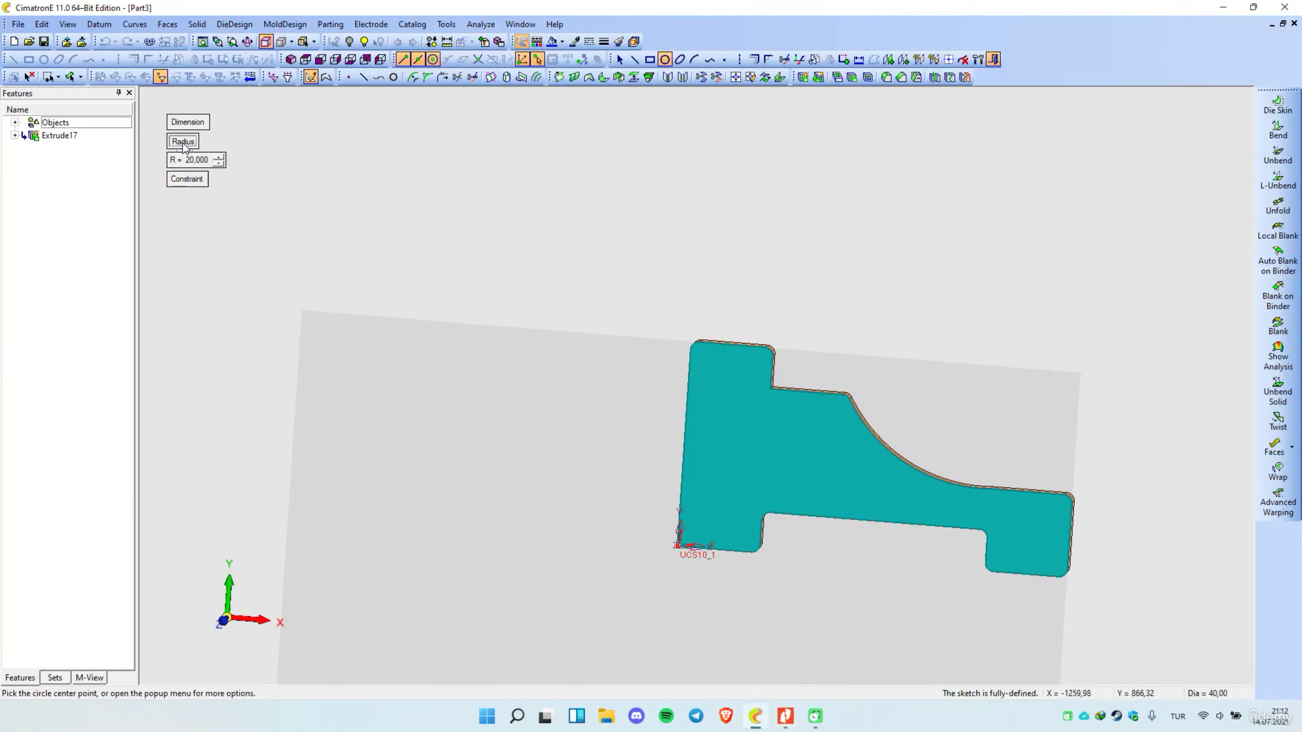
{"action": "type", "text": "0"}
{"action": "key", "text": "Return"}
{"action": "left_click", "coordinate": [725, 396]}
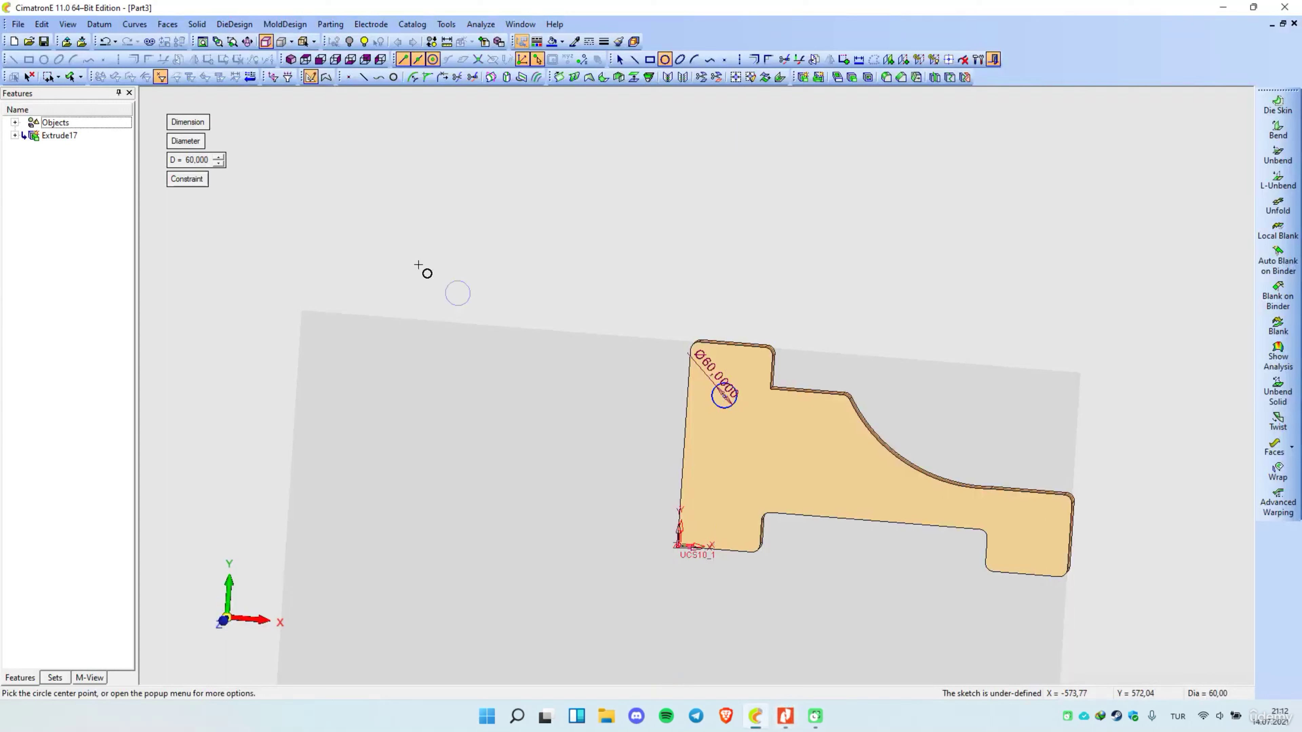
Step: Place an Ø80 circle near the lower-left corner and another near the right end
{"action": "left_click", "coordinate": [197, 160]}
{"action": "type", "text": "80"}
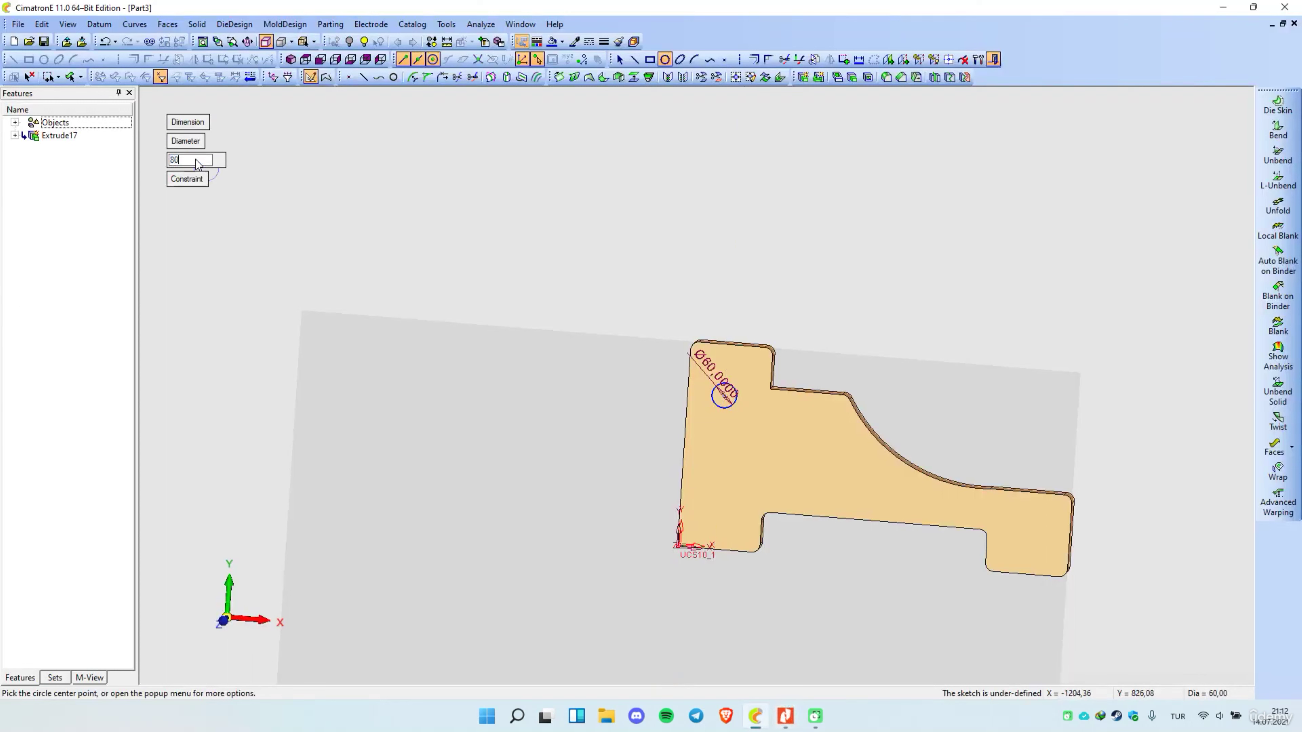
{"action": "key", "text": "Return"}
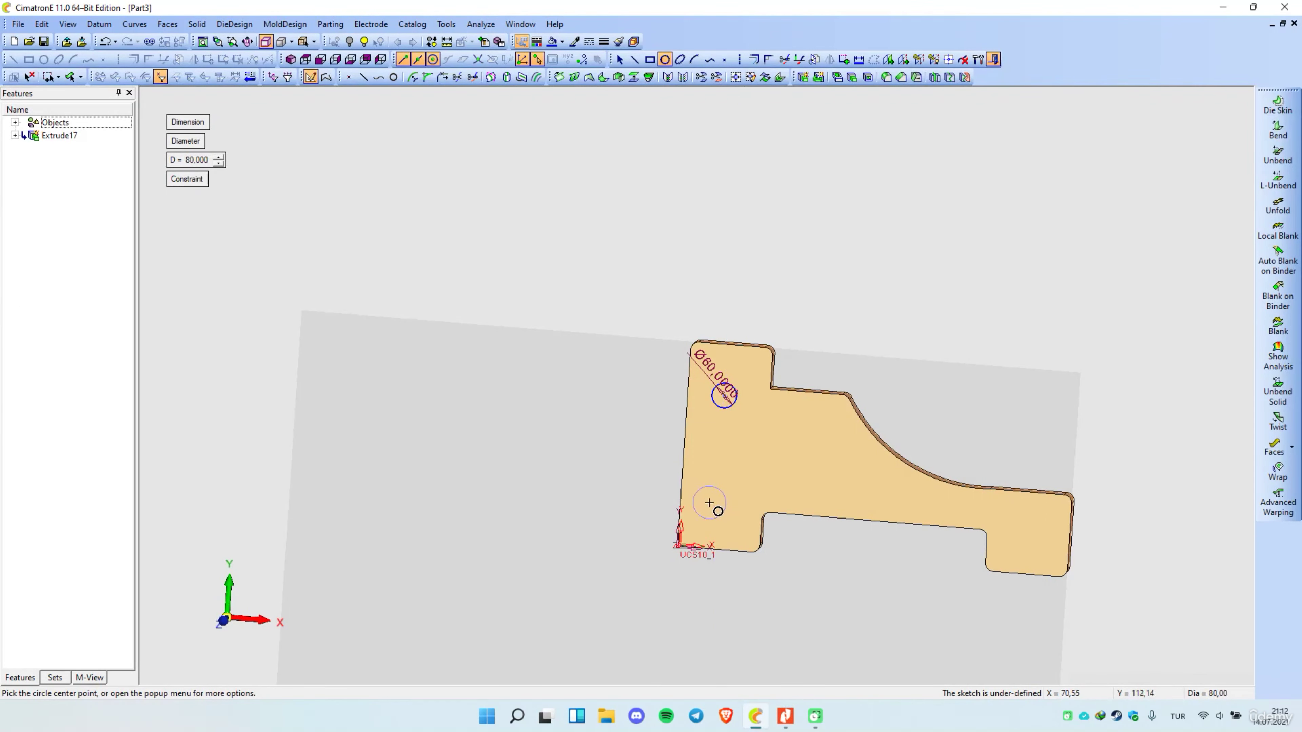
{"action": "left_click", "coordinate": [710, 503]}
{"action": "left_click", "coordinate": [1030, 529]}
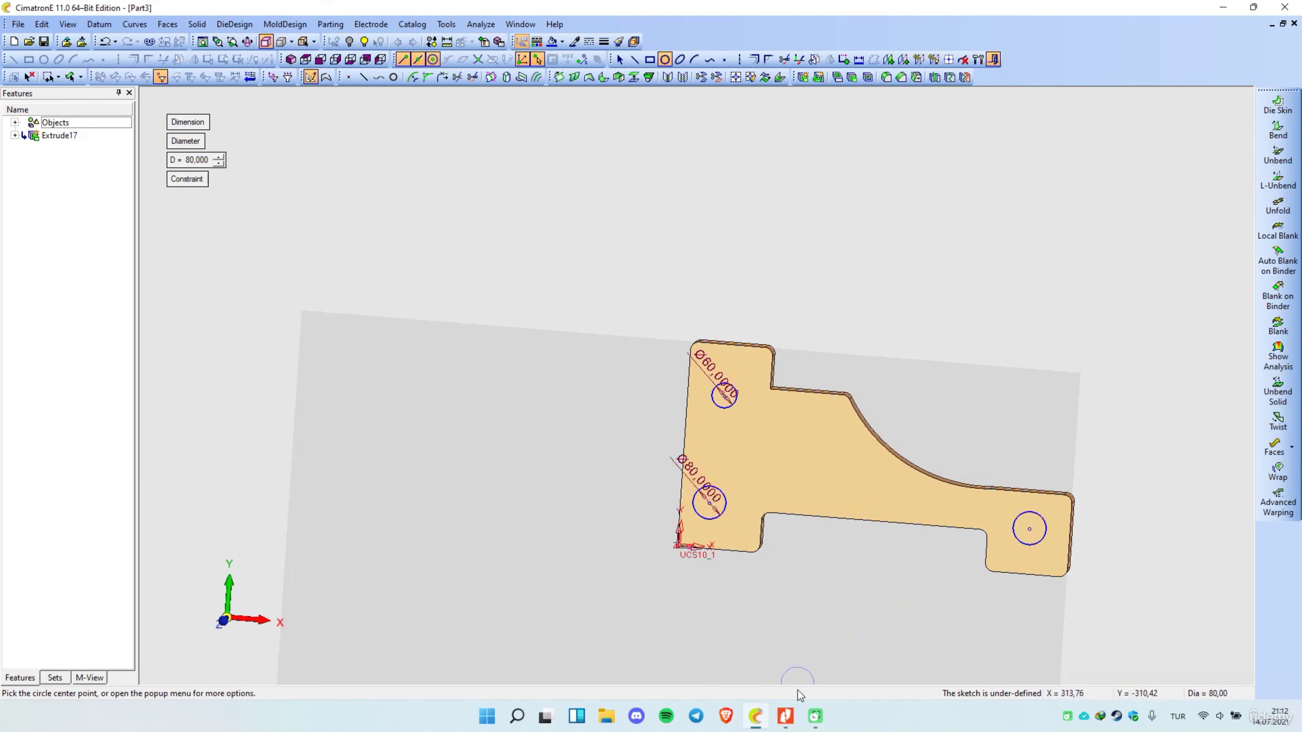
{"action": "key", "text": "Escape"}
Step: Place a Ø50 circle mid-plate, then begin adding plate edges as sketch references
{"action": "right_click", "coordinate": [630, 333]}
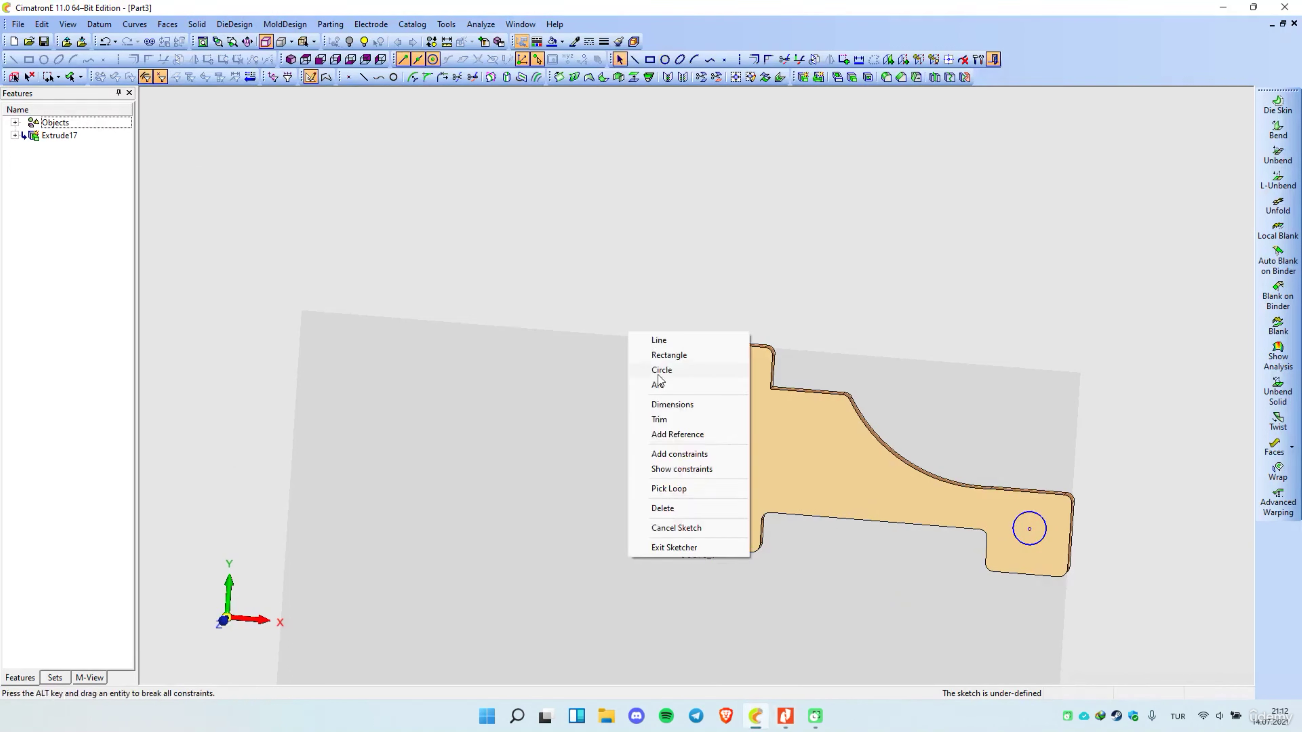
{"action": "left_click", "coordinate": [642, 370]}
{"action": "left_click", "coordinate": [193, 160]}
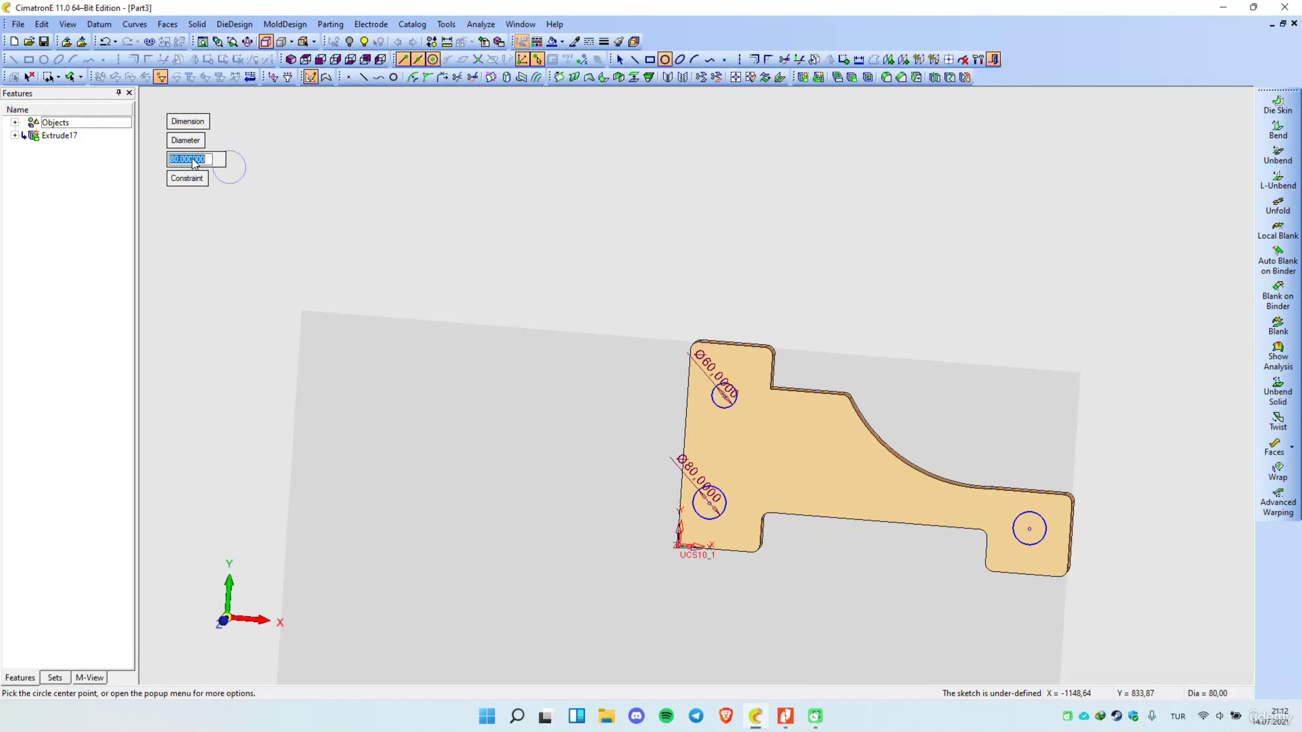
{"action": "type", "text": "0"}
{"action": "key", "text": "Return"}
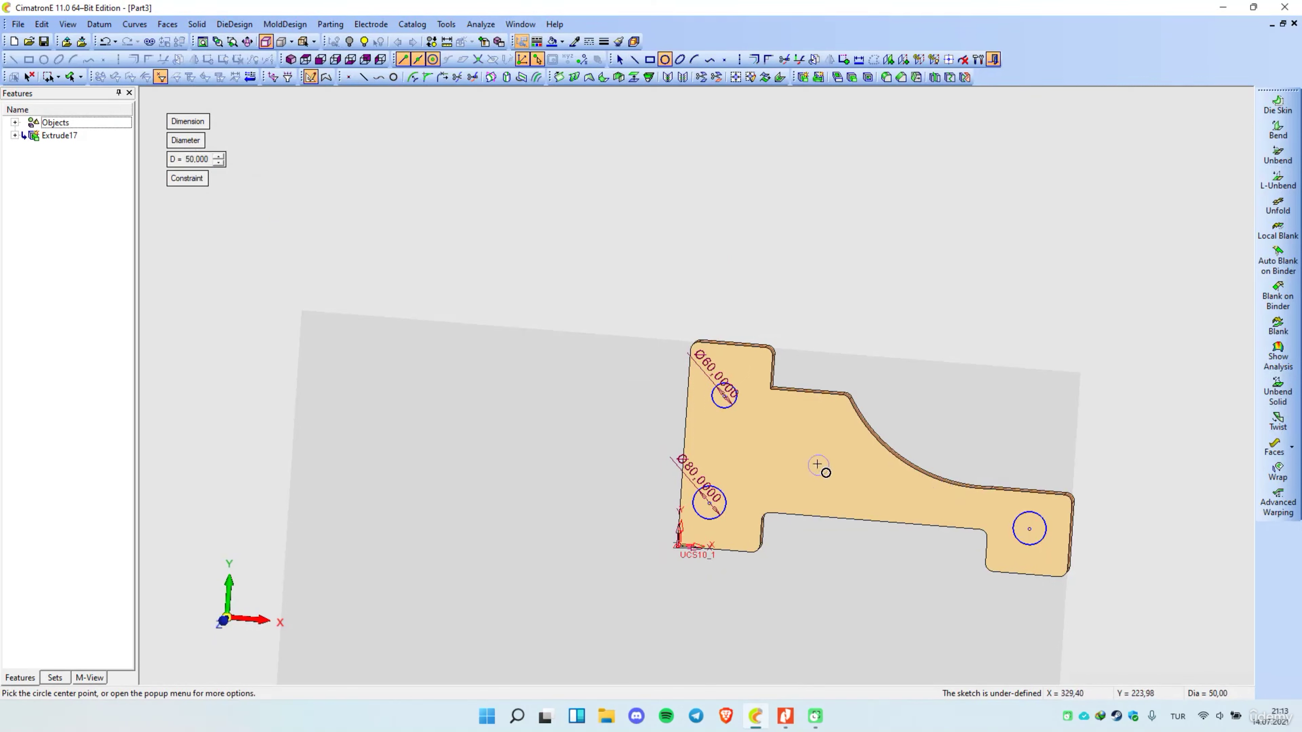
{"action": "left_click", "coordinate": [804, 458]}
{"action": "right_click", "coordinate": [519, 305]}
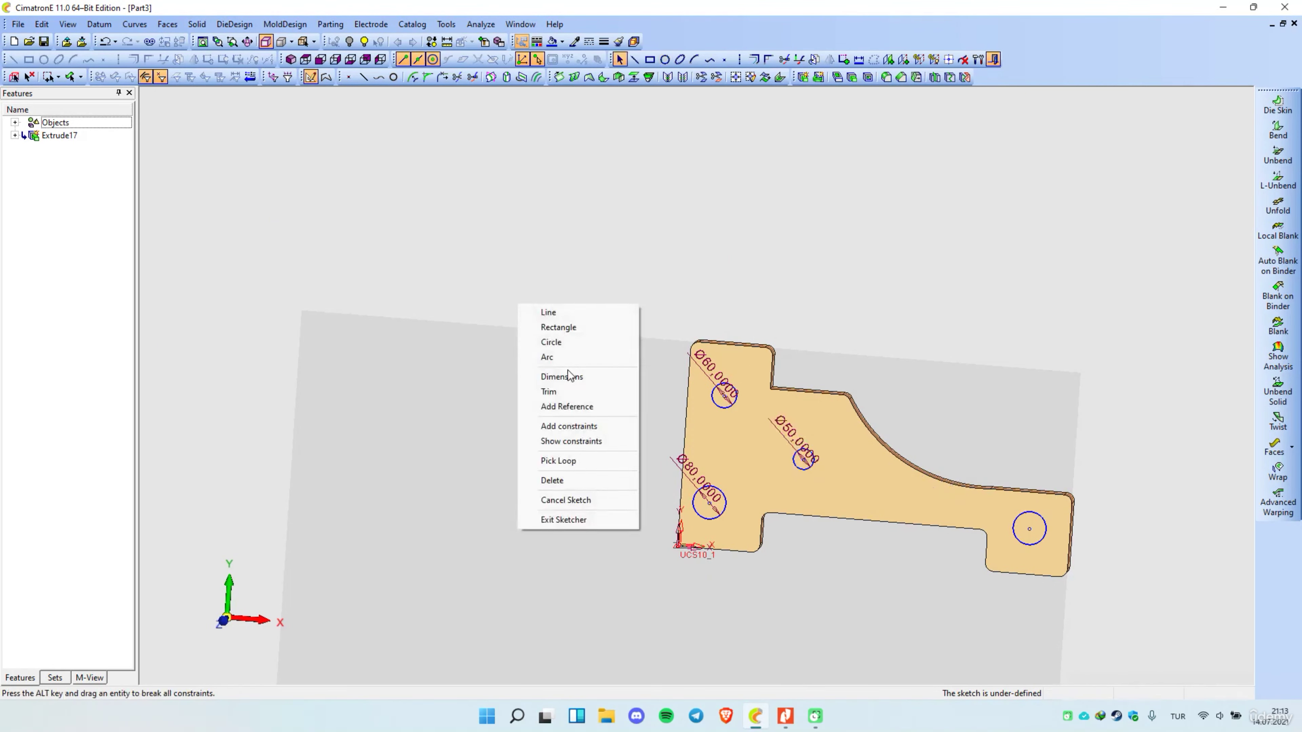
{"action": "left_click", "coordinate": [575, 408]}
Step: Add the plate's left edge as a sketch reference
{"action": "left_click", "coordinate": [692, 413]}
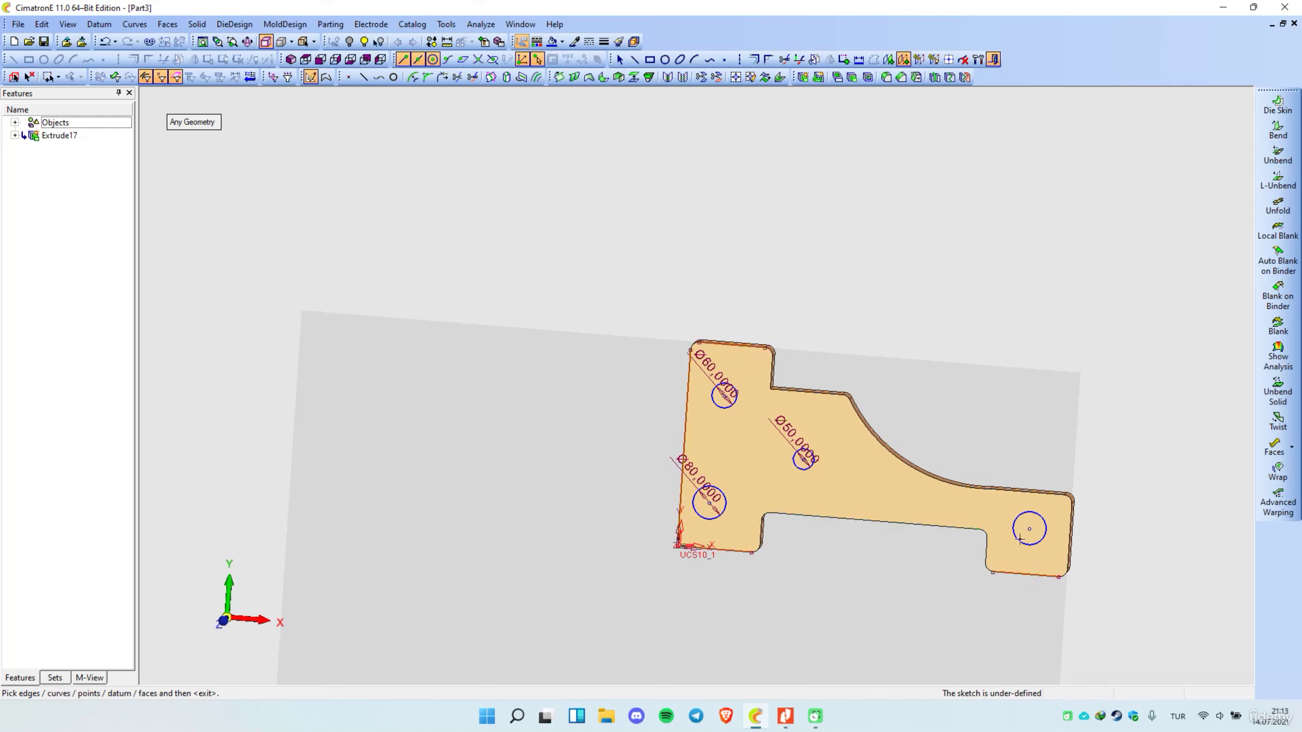
{"action": "middle_click", "coordinate": [958, 410]}
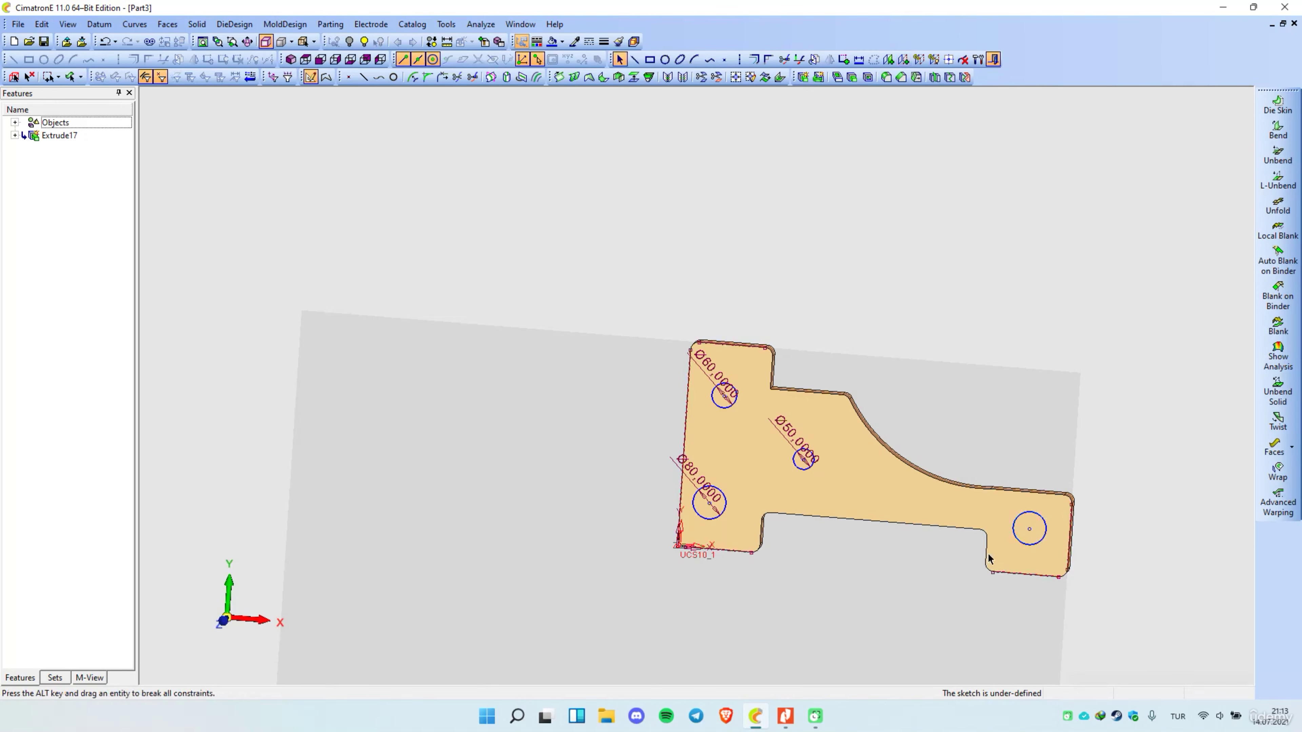
{"action": "scroll", "coordinate": [974, 544], "scroll_direction": "up", "scroll_amount": 3}
{"action": "mouse_move", "coordinate": [933, 532]}
{"action": "middle_mouse_down"}
{"action": "mouse_move", "coordinate": [826, 524]}
{"action": "mouse_move", "coordinate": [834, 540]}
{"action": "middle_mouse_up"}
Step: Dimension the Ø60 and Ø80 circle centres 100 from the left edge
{"action": "right_click", "coordinate": [692, 318]}
{"action": "left_click", "coordinate": [738, 391]}
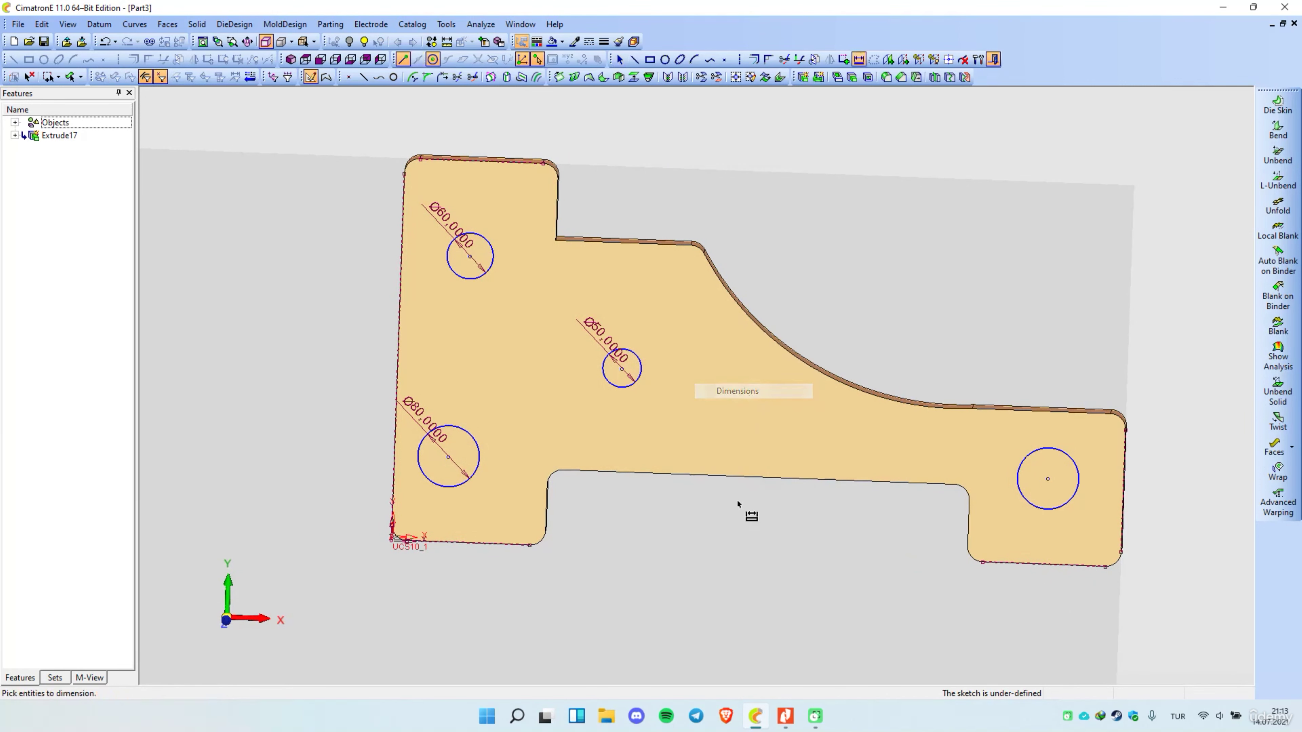
{"action": "left_click", "coordinate": [470, 257]}
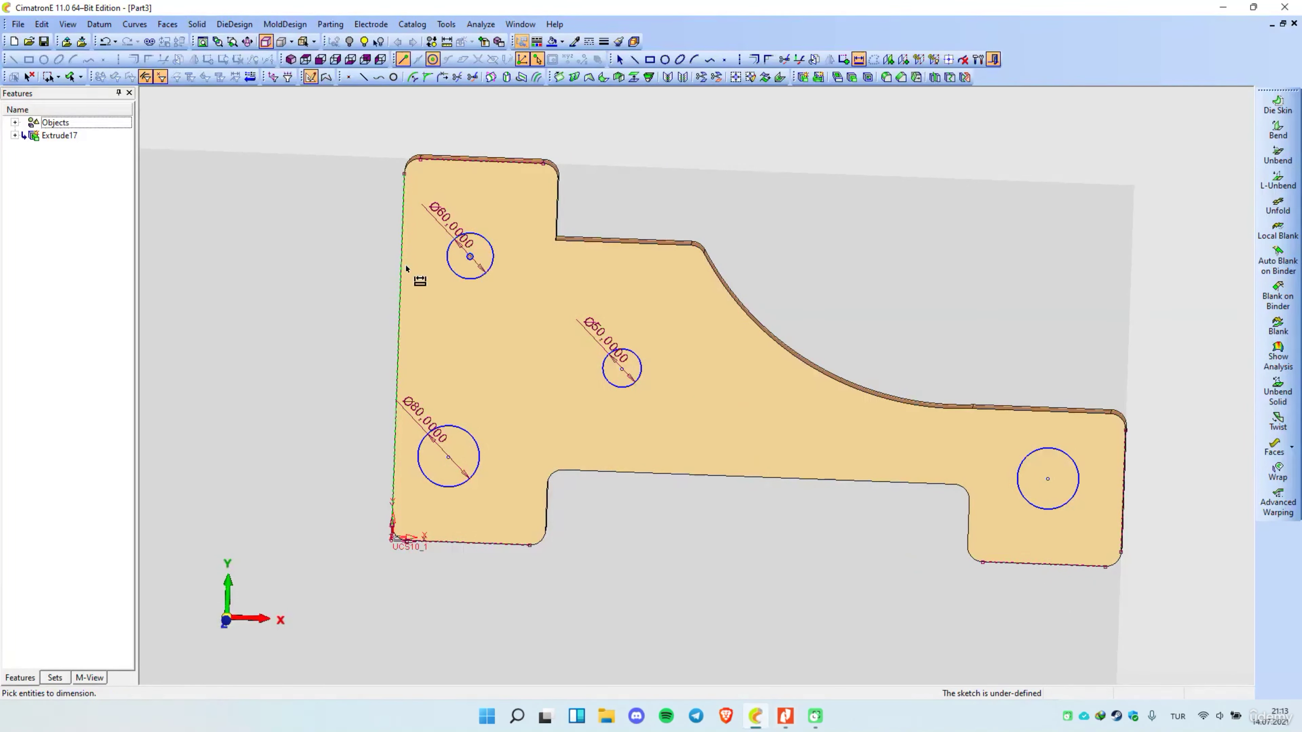
{"action": "left_click", "coordinate": [403, 280]}
{"action": "type", "text": "100"}
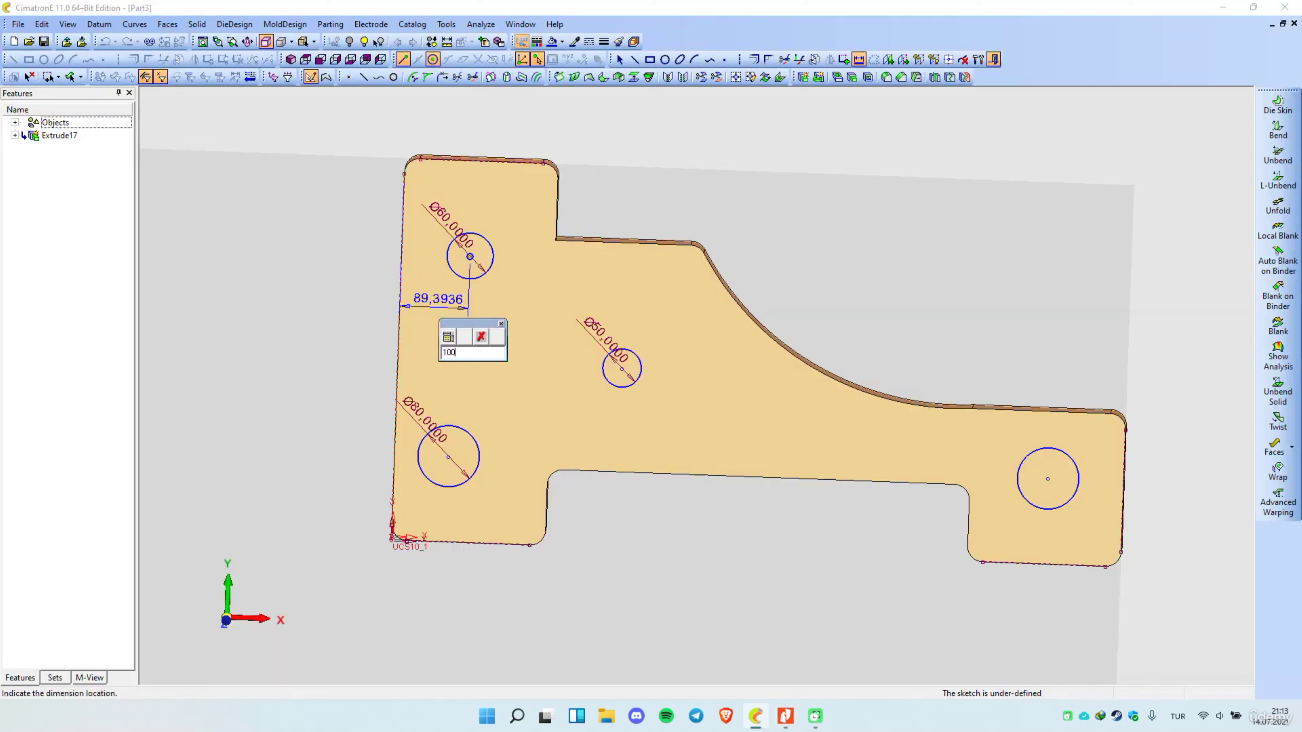
{"action": "key", "text": "Return"}
{"action": "left_click", "coordinate": [448, 459]}
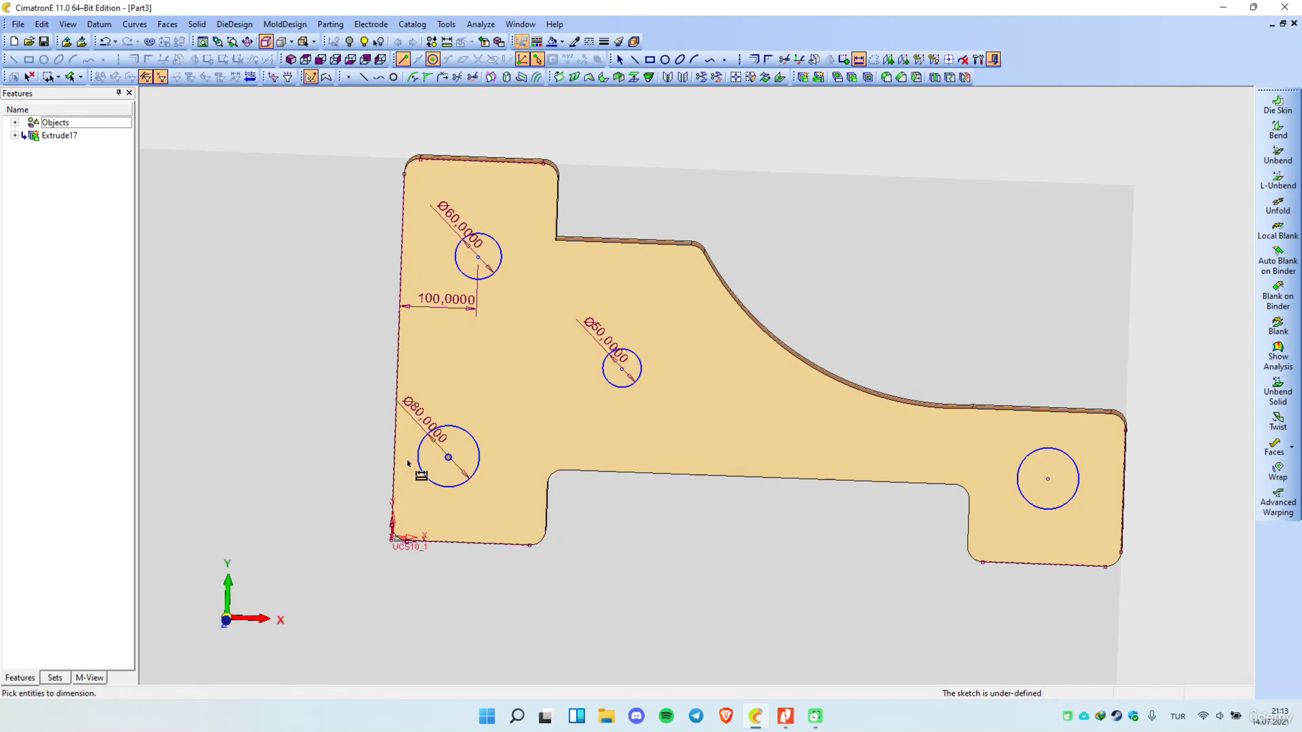
{"action": "left_click", "coordinate": [408, 490]}
{"action": "type", "text": "100"}
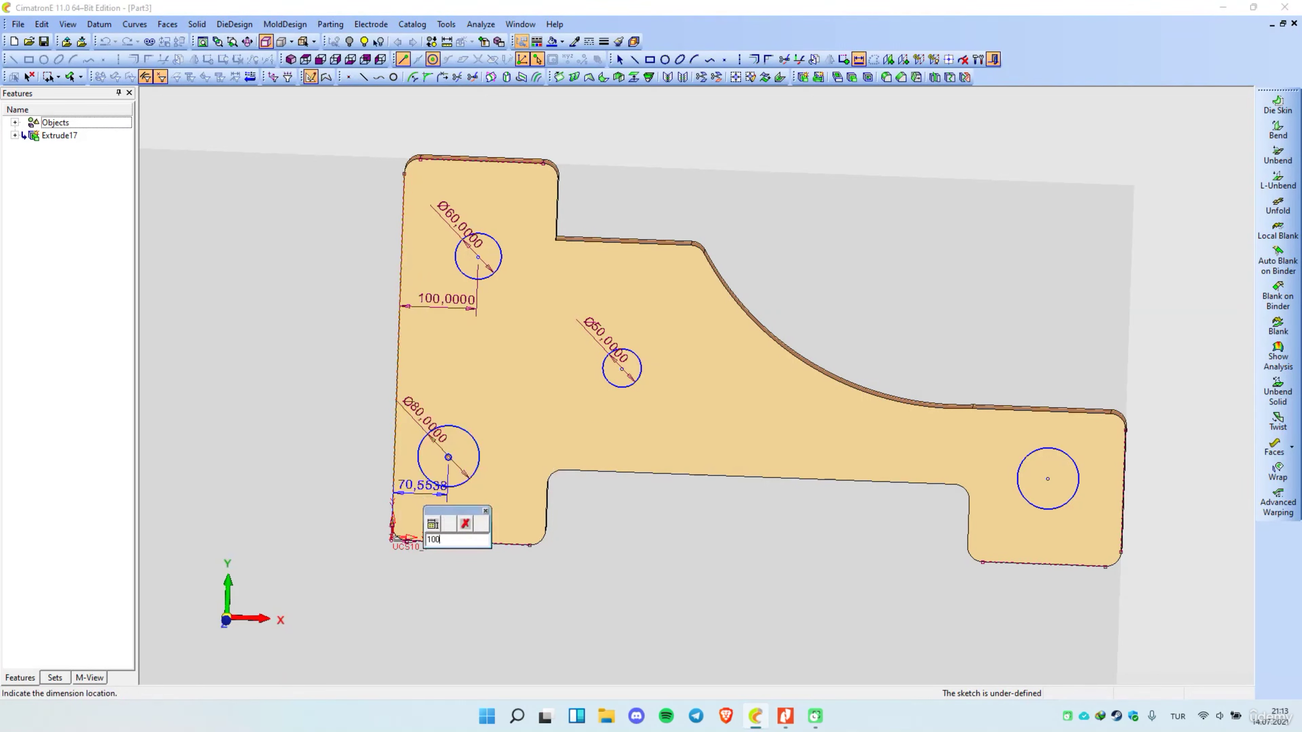
{"action": "key", "text": "Return"}
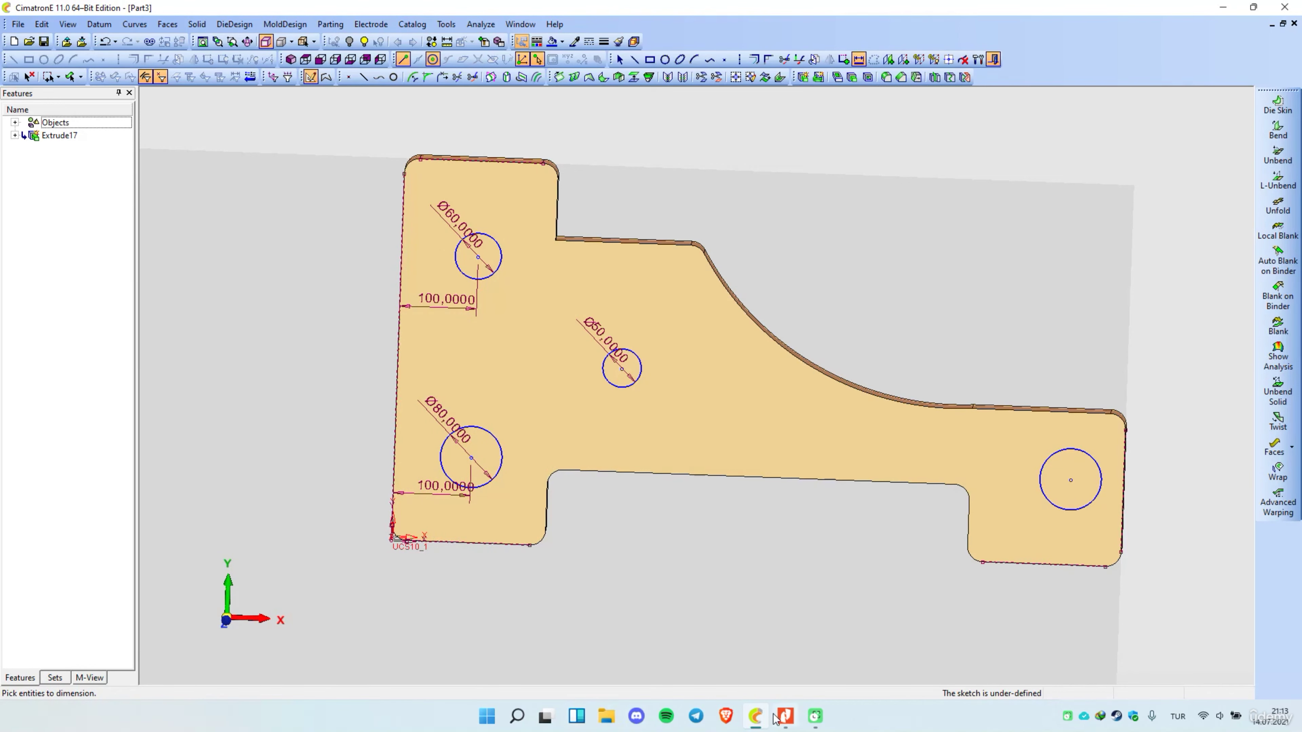
Step: Set the lower Ø80 circle 100 above the bottom edge, cancelling a stray right-end dimension
{"action": "left_click", "coordinate": [515, 545]}
{"action": "left_click", "coordinate": [331, 496]}
{"action": "type", "text": "100"}
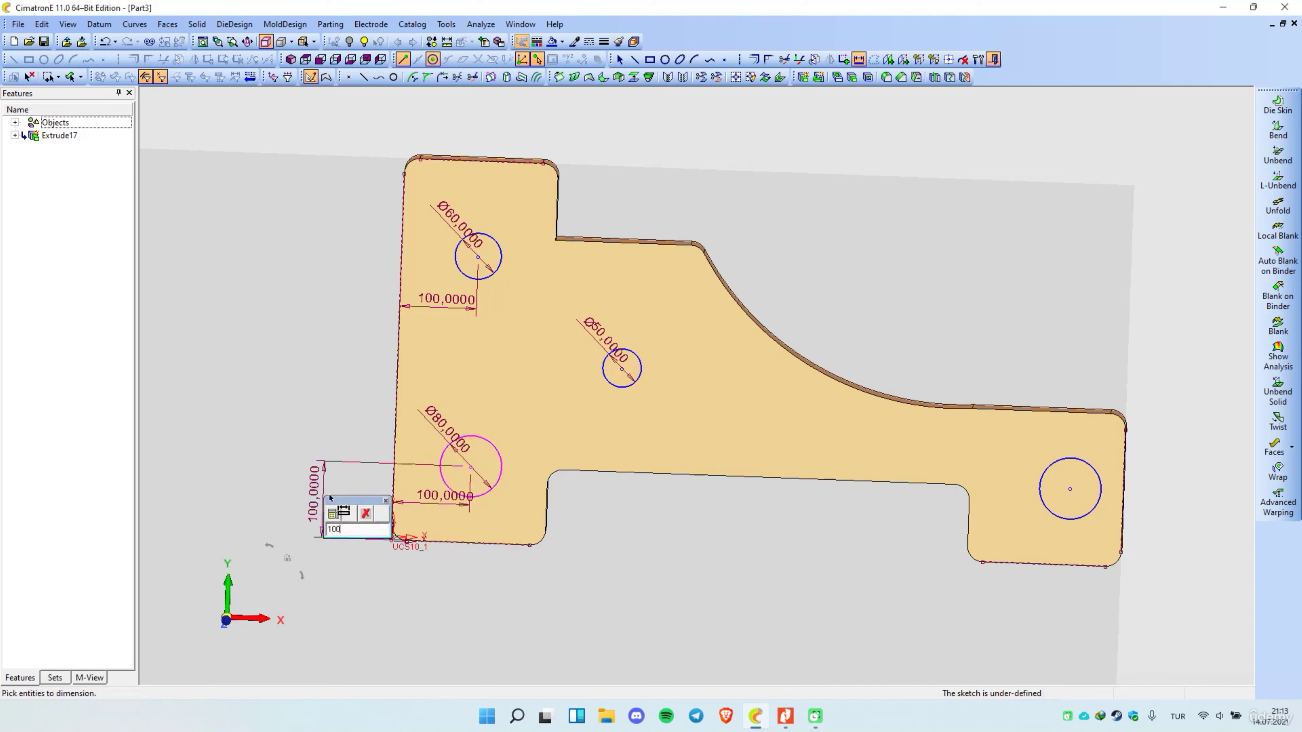
{"action": "key", "text": "Return"}
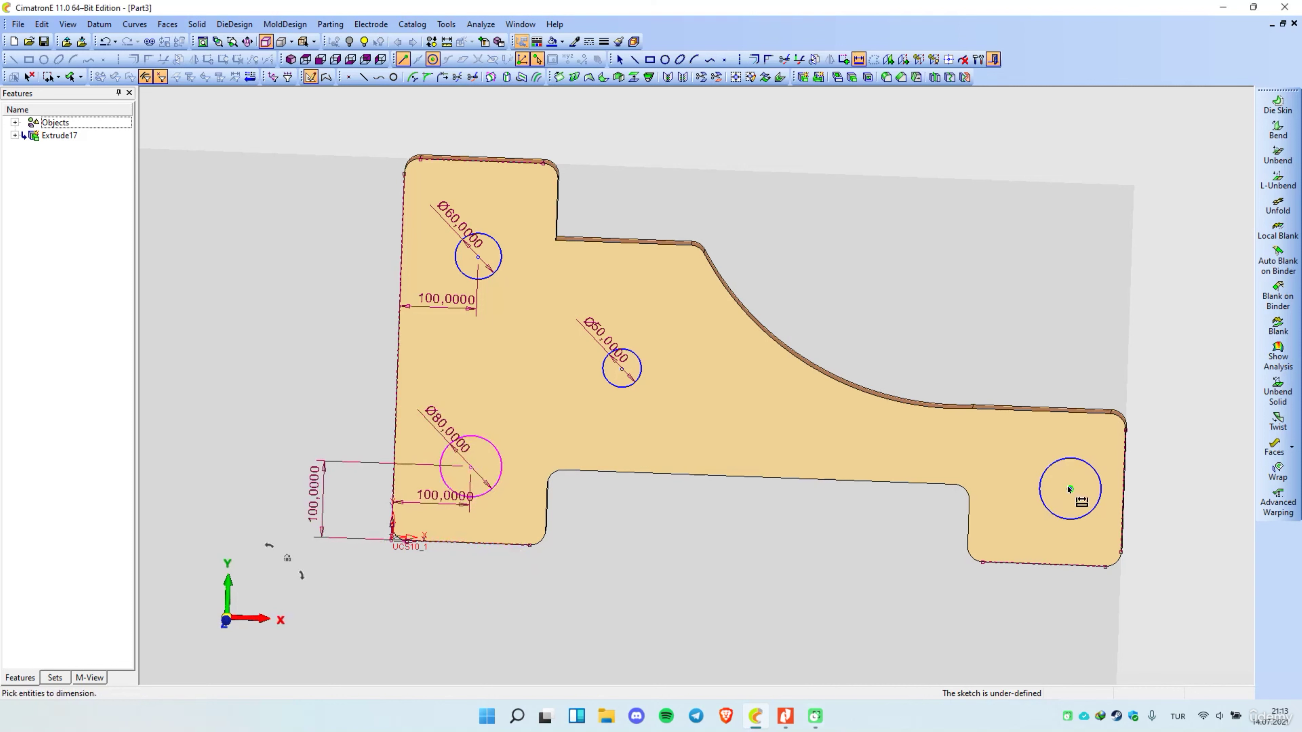
{"action": "left_click", "coordinate": [1070, 489]}
{"action": "left_click", "coordinate": [1077, 566]}
{"action": "left_click", "coordinate": [1174, 536]}
{"action": "key", "text": "Escape"}
Step: Set the Ø60 circle 100 below the top edge and the right-end circle 100 from the right edge
{"action": "left_click", "coordinate": [514, 169]}
{"action": "left_click", "coordinate": [477, 257]}
{"action": "left_click", "coordinate": [360, 255]}
{"action": "type", "text": "100"}
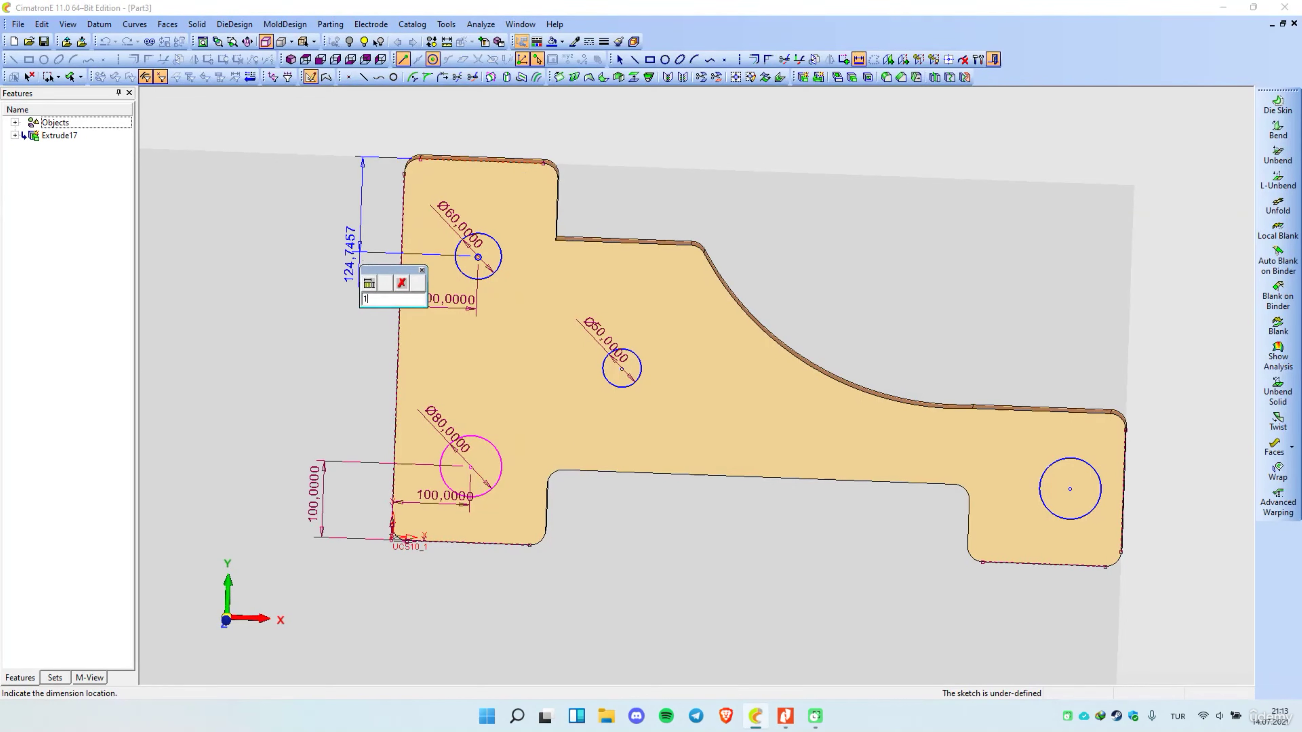
{"action": "key", "text": "Return"}
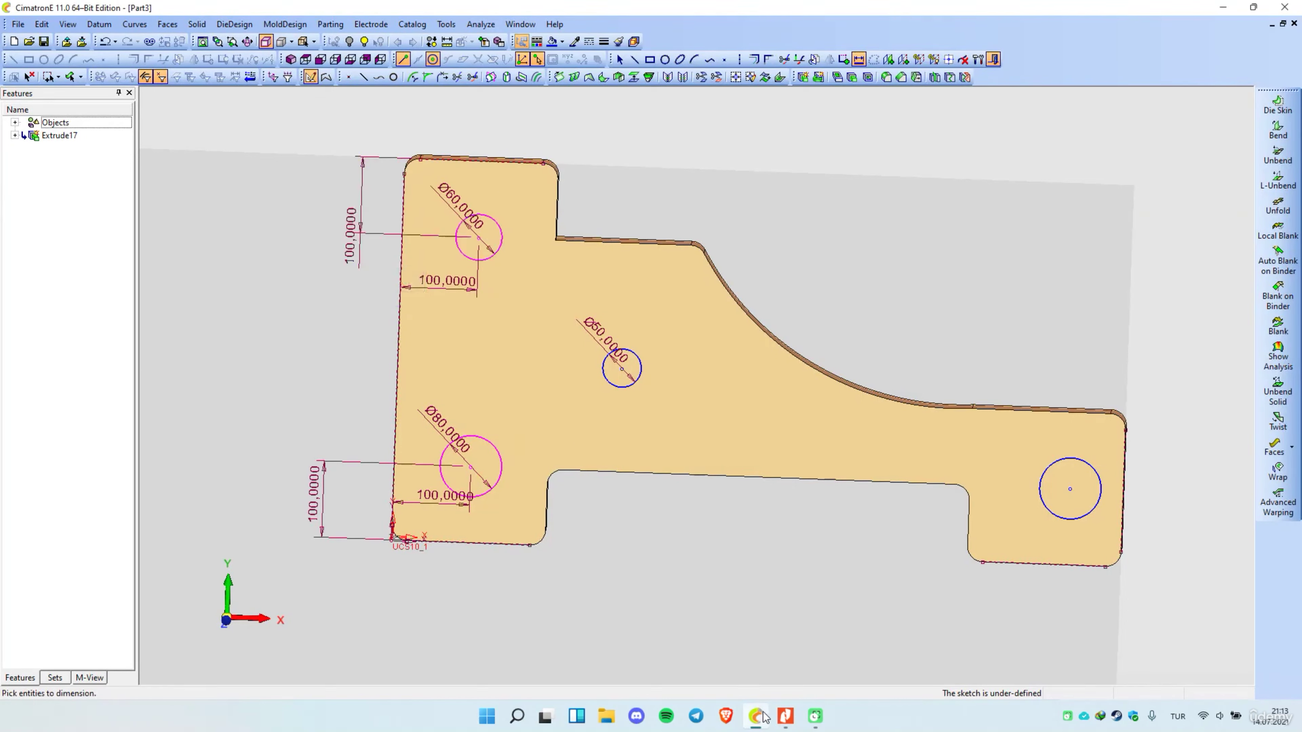
{"action": "left_click", "coordinate": [1076, 495]}
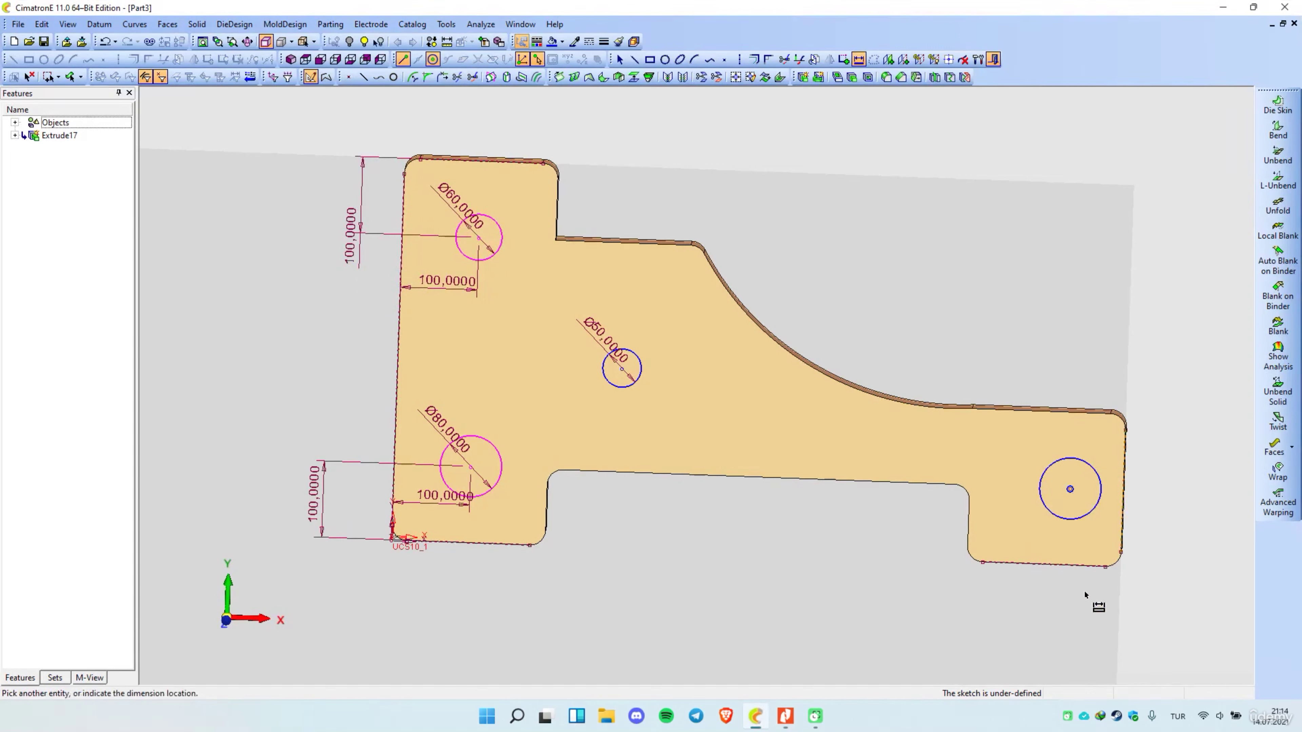
{"action": "left_click", "coordinate": [1121, 553]}
{"action": "type", "text": "100"}
{"action": "key", "text": "Return"}
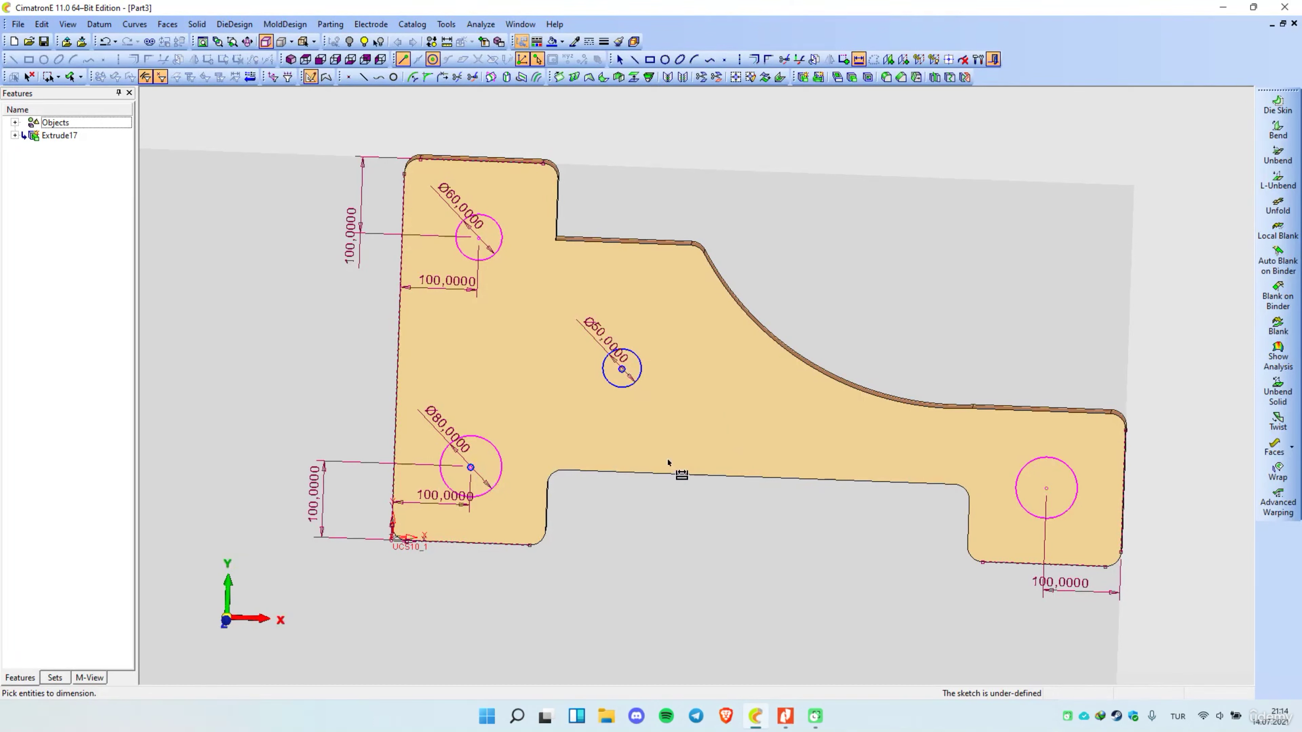
Step: Add the long lower edge under the middle as a sketch reference
{"action": "middle_click", "coordinate": [667, 430]}
{"action": "right_click", "coordinate": [662, 413]}
{"action": "left_click", "coordinate": [709, 514]}
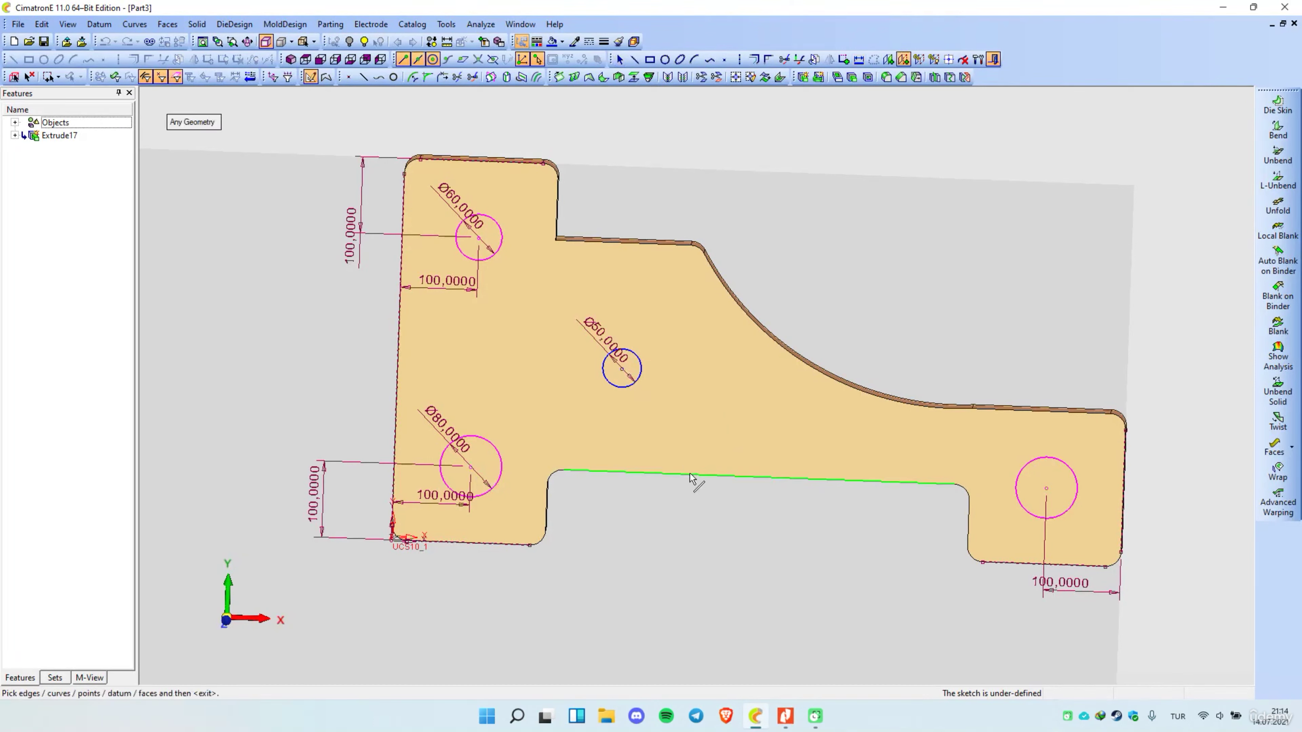
{"action": "left_click", "coordinate": [689, 470]}
{"action": "middle_click", "coordinate": [697, 433]}
Step: Dimension the Ø50 centre 150 above the lower edge and 250 from the Ø60 centre
{"action": "right_click", "coordinate": [665, 379]}
{"action": "left_click", "coordinate": [714, 452]}
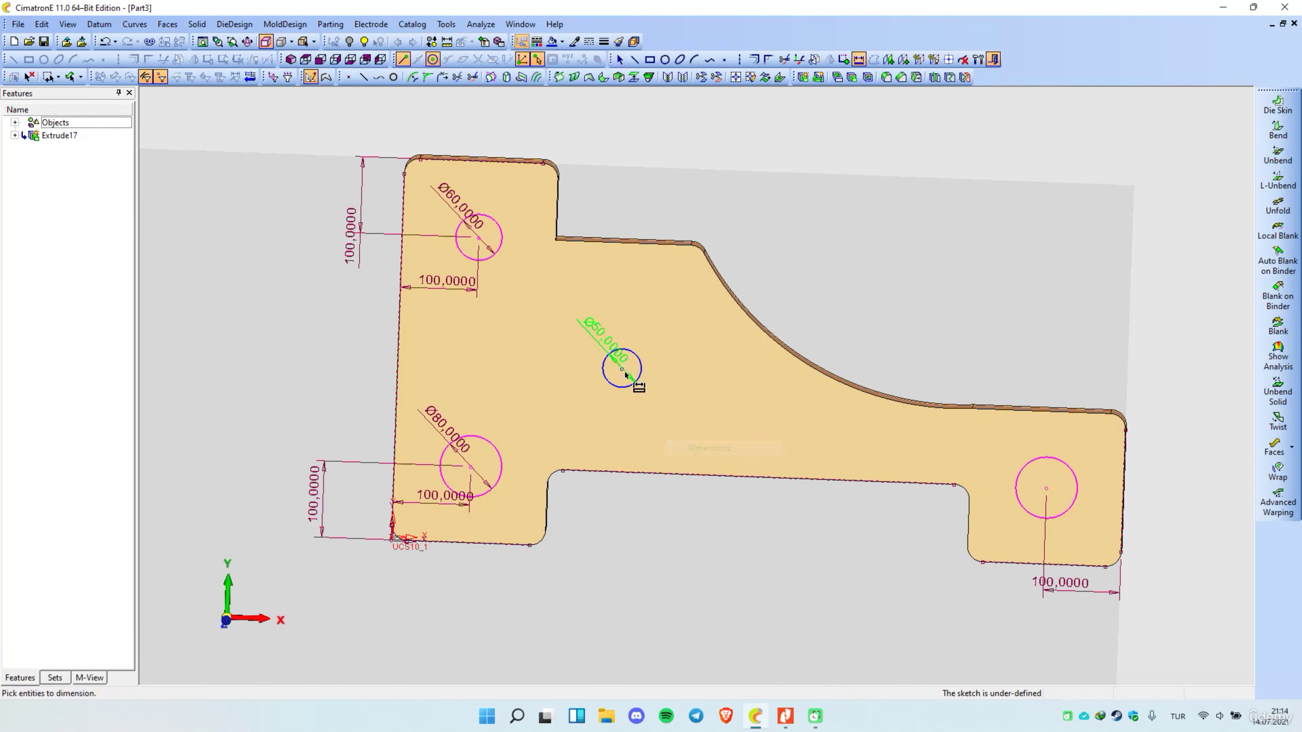
{"action": "left_click", "coordinate": [662, 474]}
{"action": "left_click", "coordinate": [621, 369]}
{"action": "type", "text": "150"}
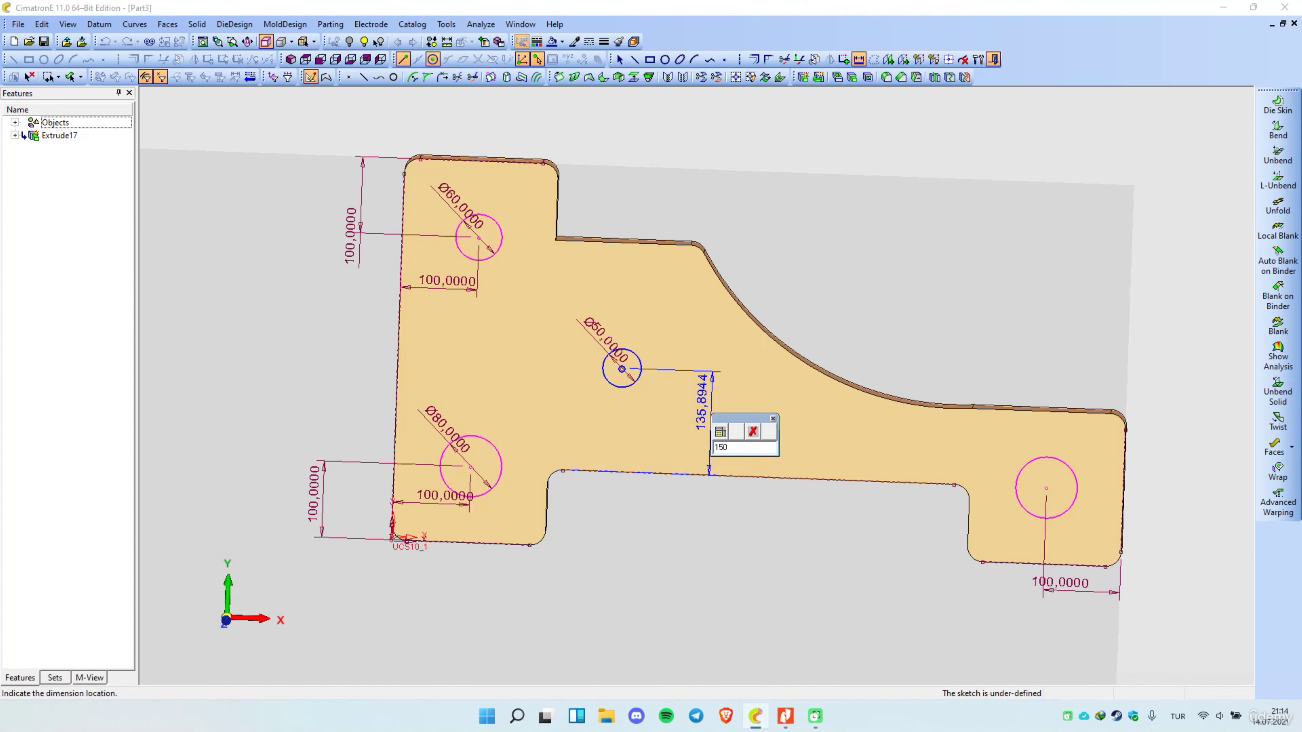
{"action": "key", "text": "Return"}
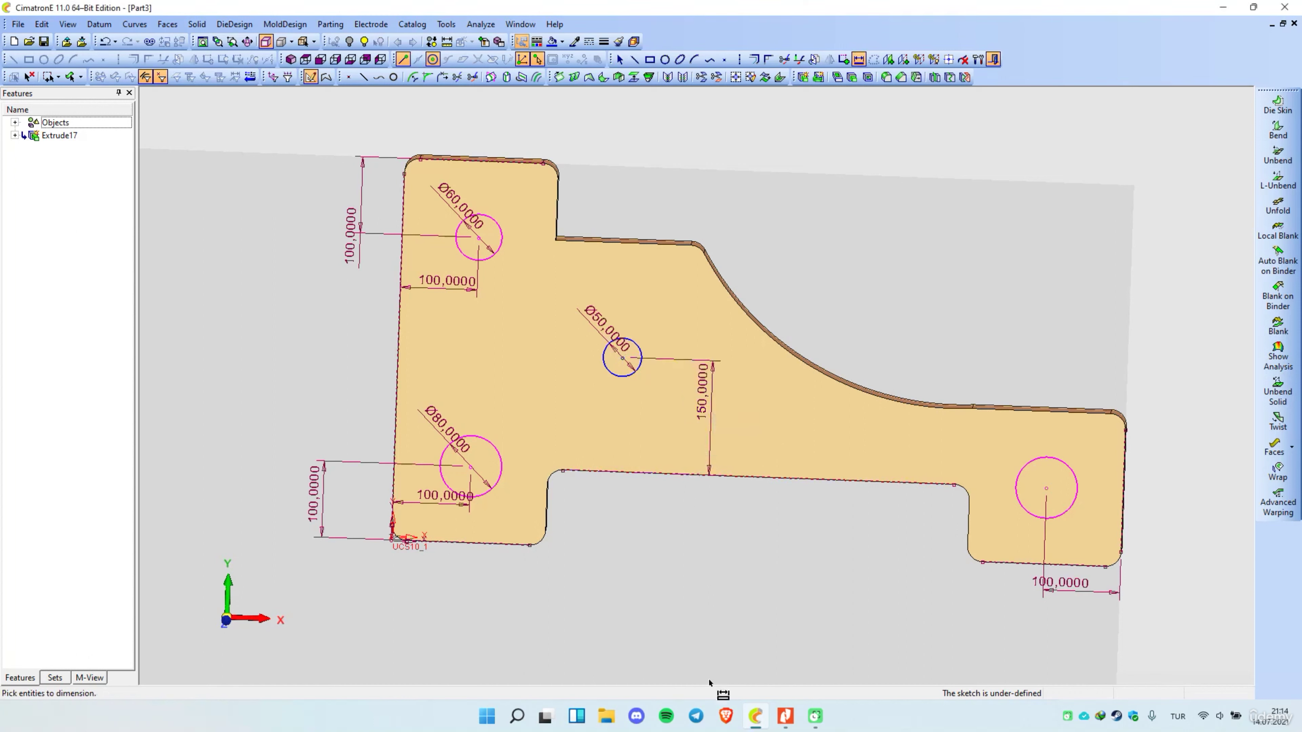
{"action": "left_click", "coordinate": [479, 238]}
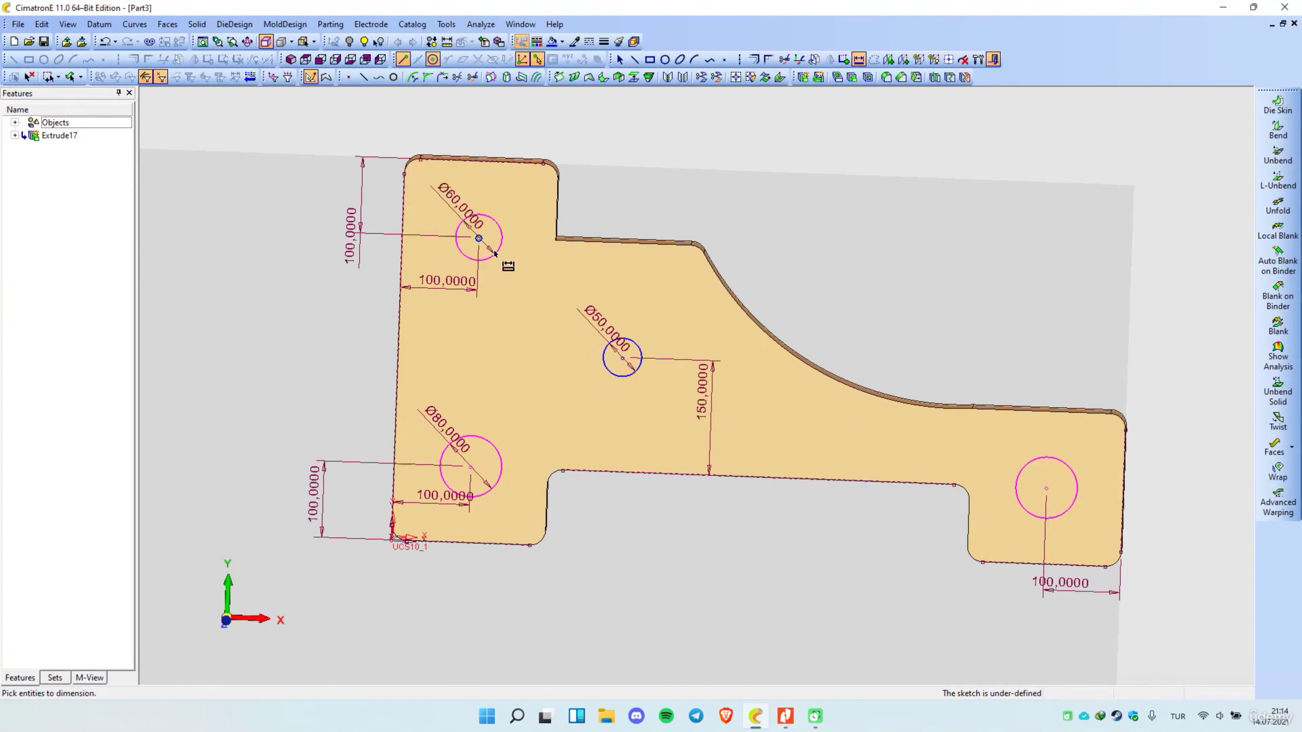
{"action": "left_click", "coordinate": [622, 358]}
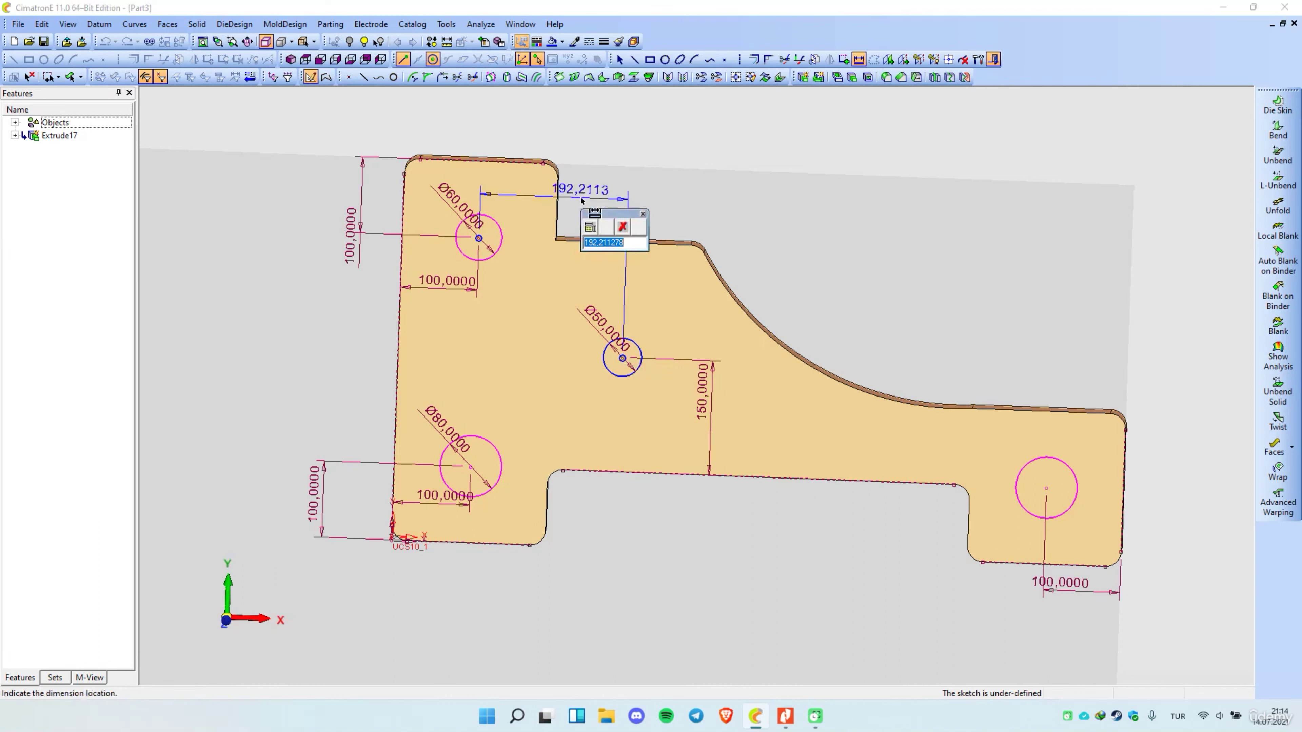
{"action": "type", "text": "250"}
{"action": "key", "text": "Return"}
Step: Exit the sketch and cut the four circles through the plate as Remove Extrude19
{"action": "right_click", "coordinate": [809, 191]}
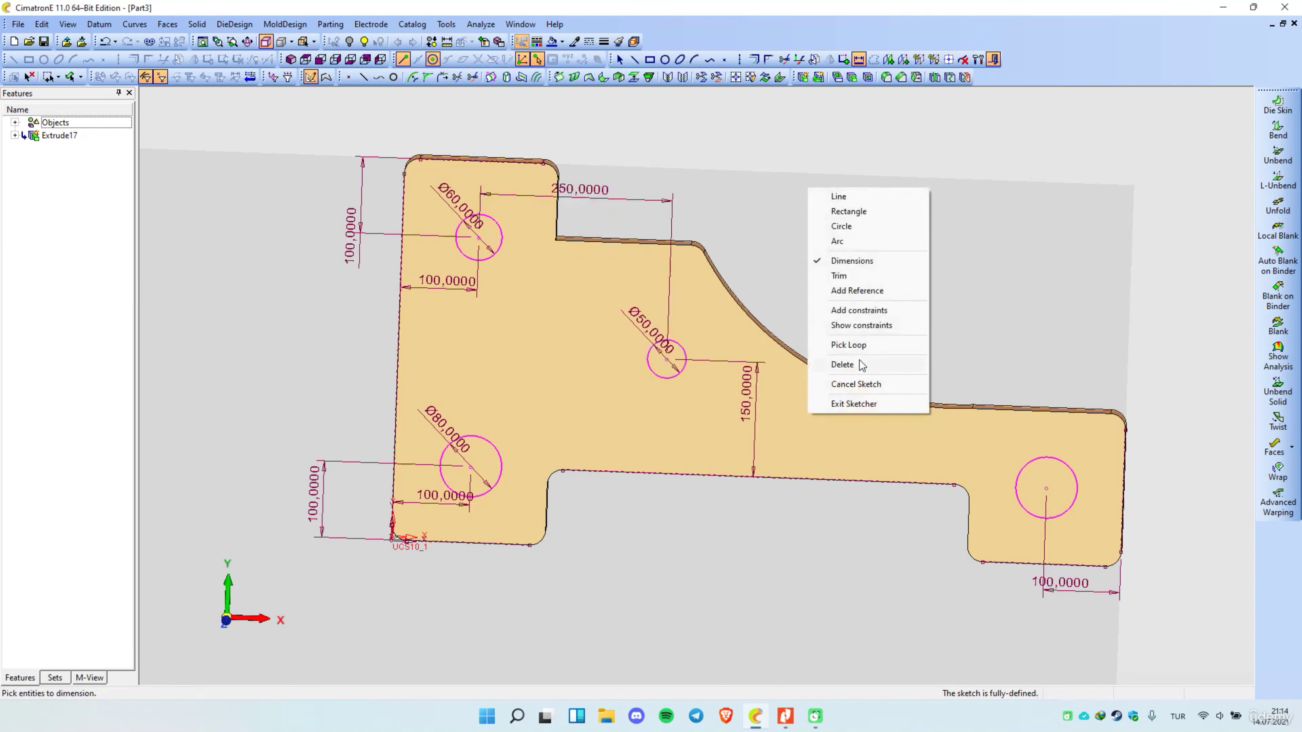
{"action": "left_click", "coordinate": [871, 402]}
{"action": "right_click", "coordinate": [866, 241]}
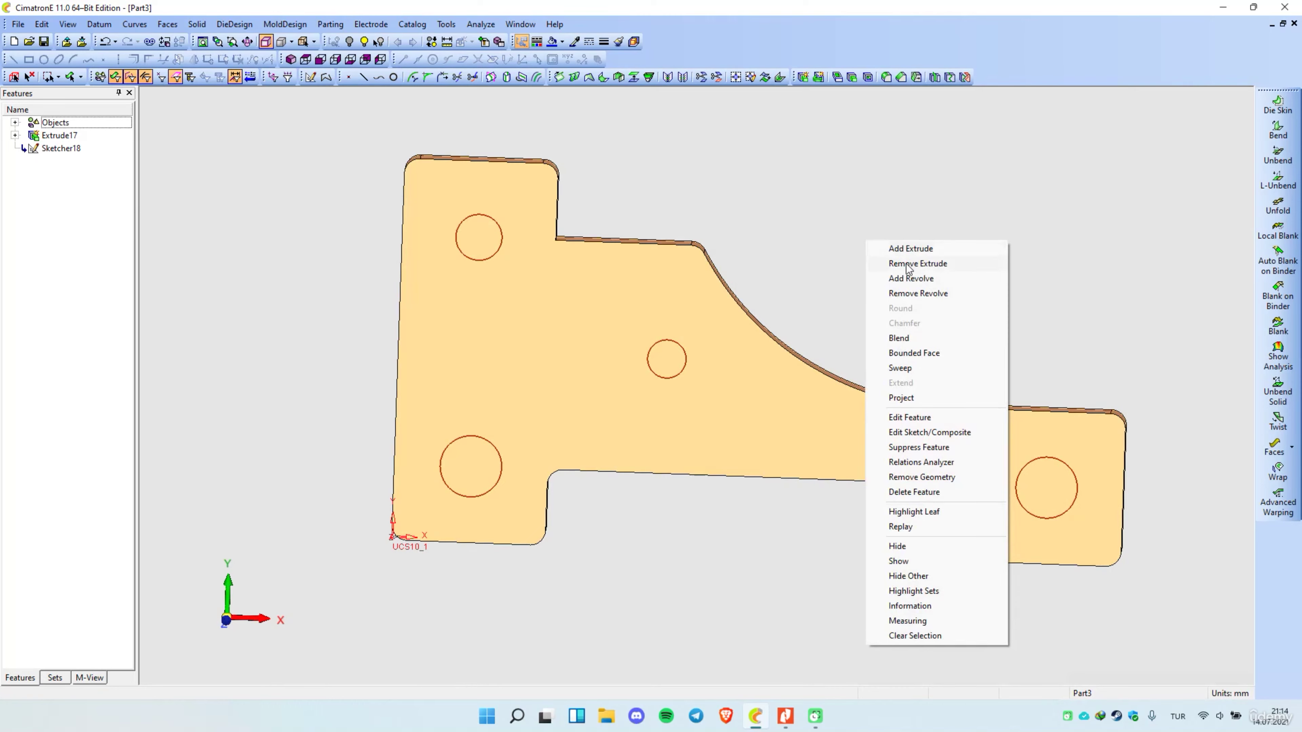
{"action": "left_click", "coordinate": [907, 250]}
{"action": "mouse_move", "coordinate": [879, 269]}
{"action": "middle_mouse_down"}
{"action": "mouse_move", "coordinate": [802, 334]}
{"action": "mouse_move", "coordinate": [874, 339]}
{"action": "mouse_move", "coordinate": [885, 325]}
{"action": "middle_mouse_up"}
{"action": "right_click", "coordinate": [803, 335]}
{"action": "left_click", "coordinate": [844, 282]}
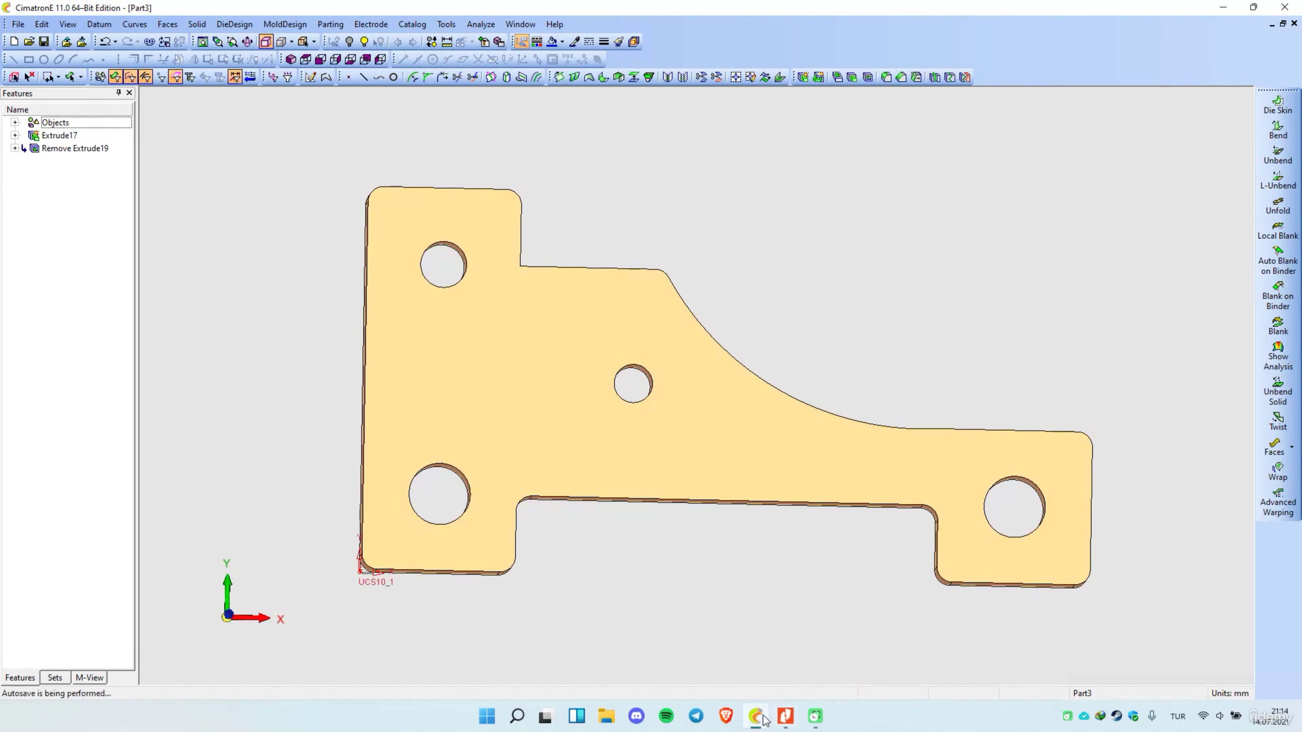
{"action": "mouse_move", "coordinate": [763, 676]}
{"action": "middle_mouse_down"}
{"action": "mouse_move", "coordinate": [794, 501]}
{"action": "mouse_move", "coordinate": [820, 461]}
{"action": "mouse_move", "coordinate": [775, 522]}
{"action": "middle_mouse_up"}
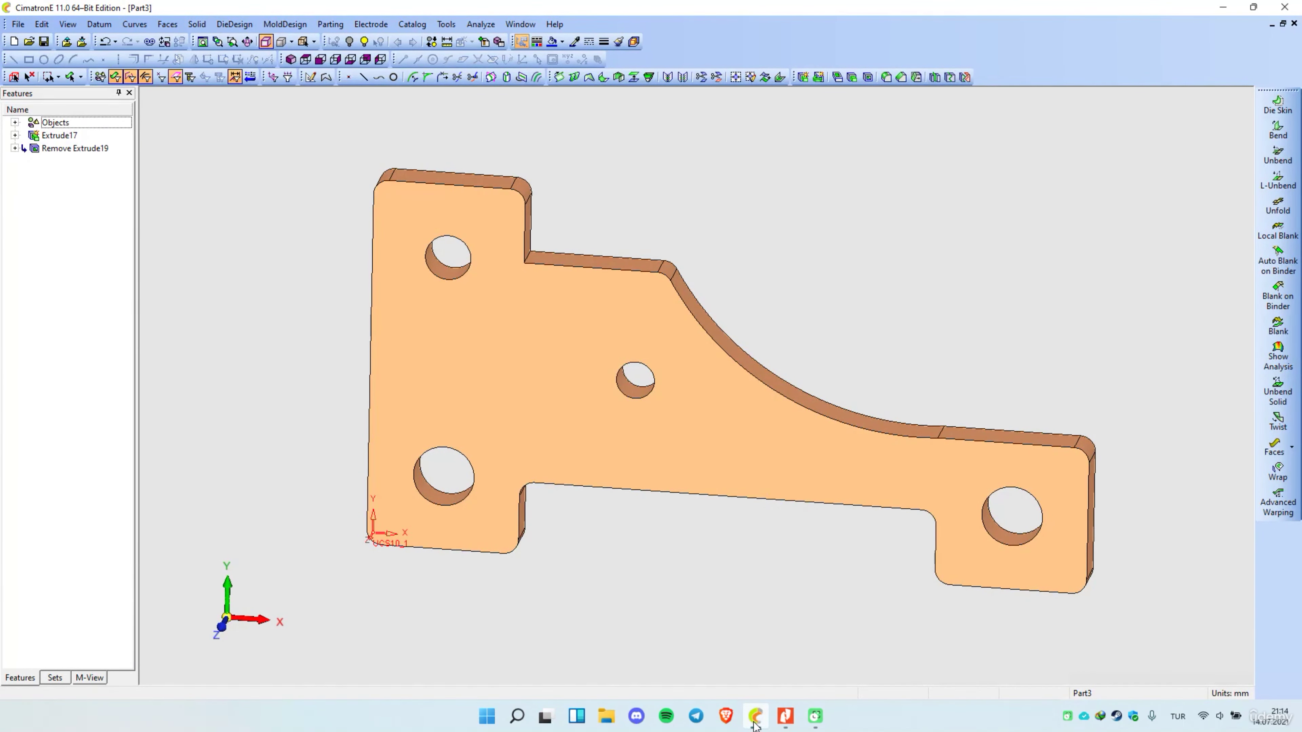